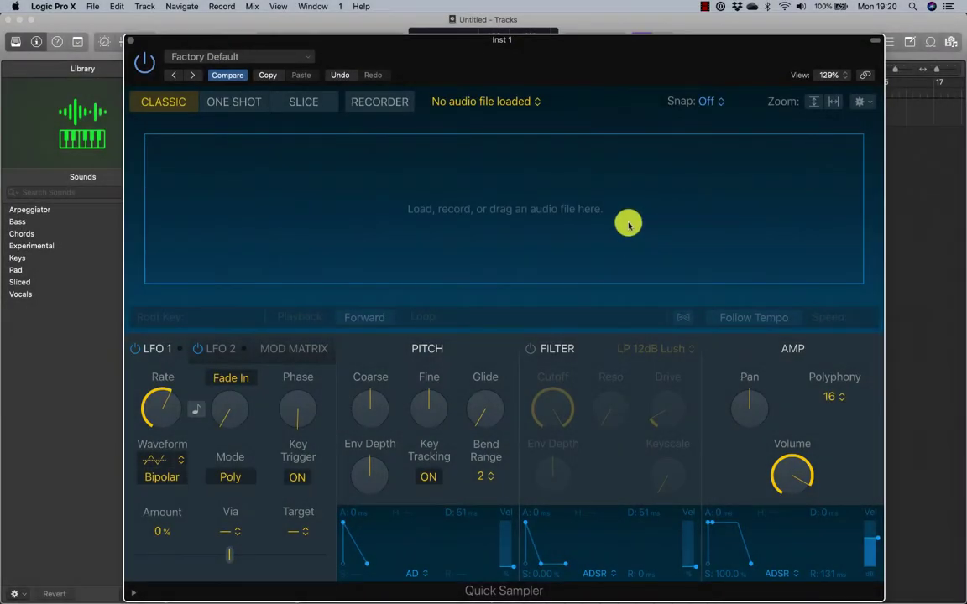
left_click_drag(522, 62, 790, 73)
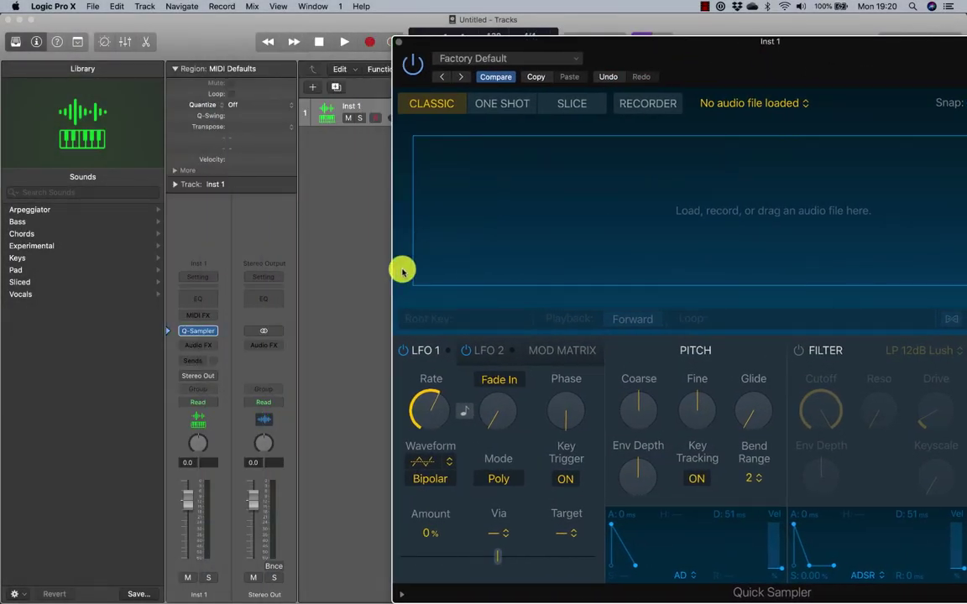
left_click(214, 332)
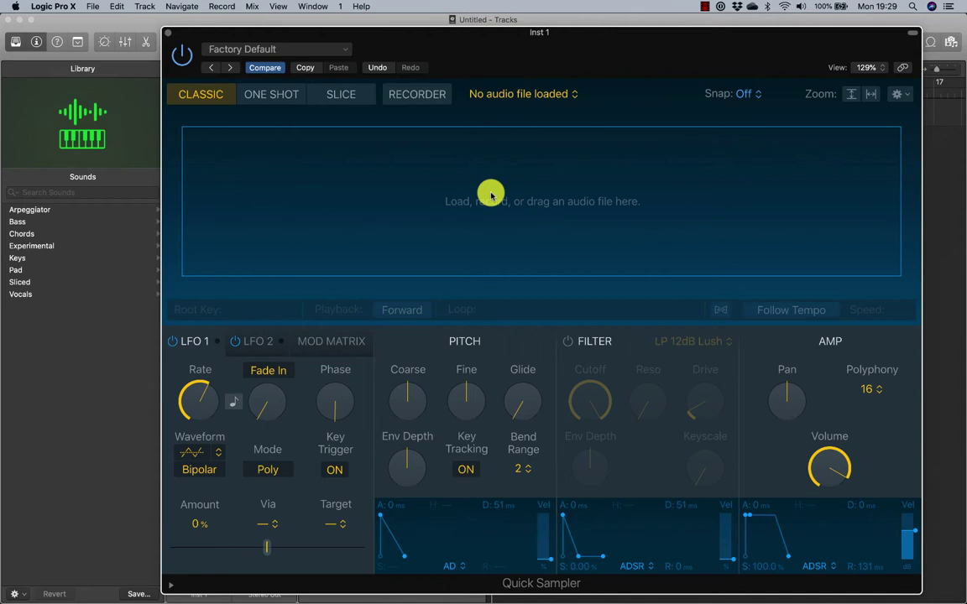
Launch Voice Memos, minimise the Tracks window, and move Quick Sampler down to reveal the desktop files.
mouse_move(216, 596)
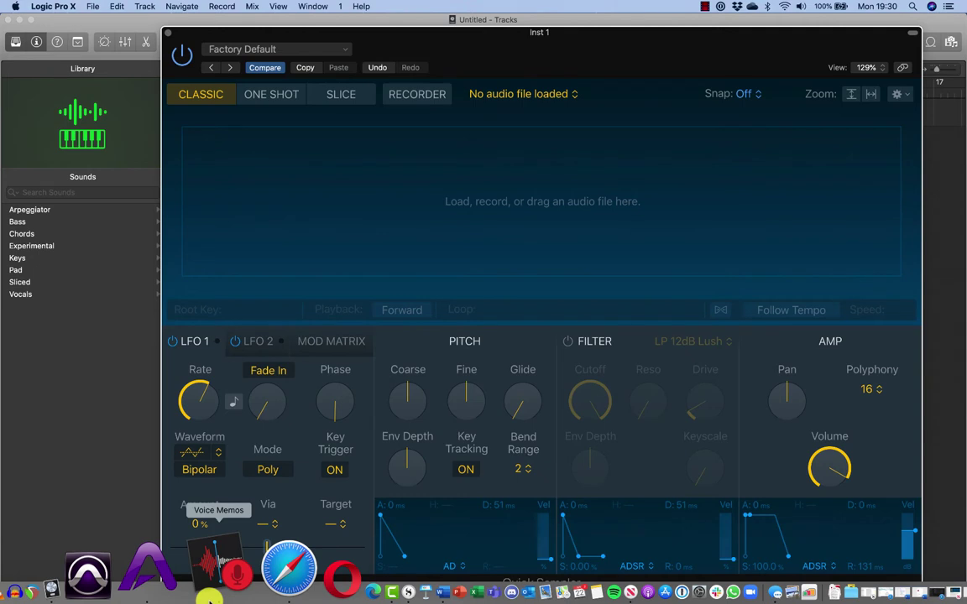
left_click(209, 563)
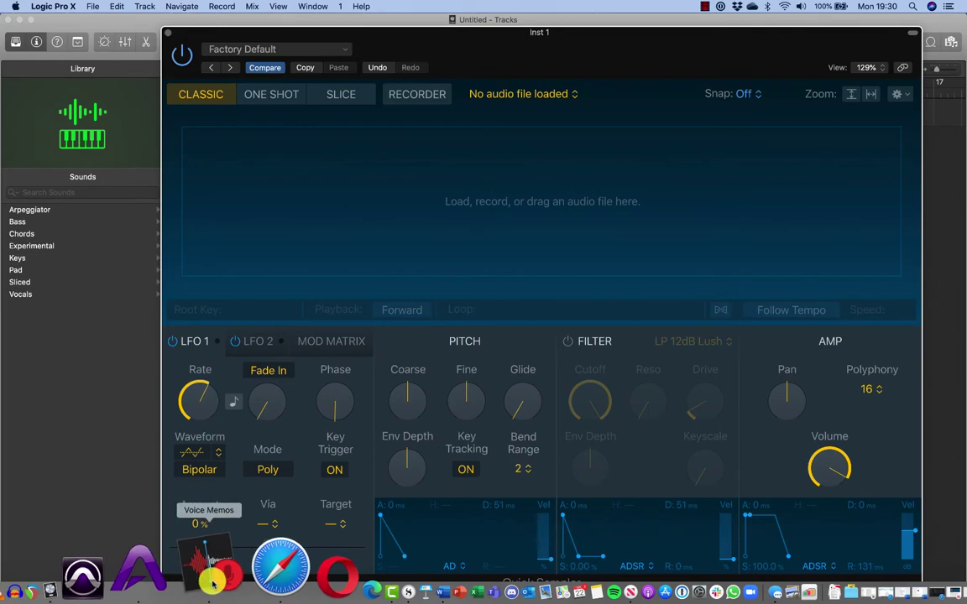
left_click(21, 19)
left_click_drag(396, 46, 389, 391)
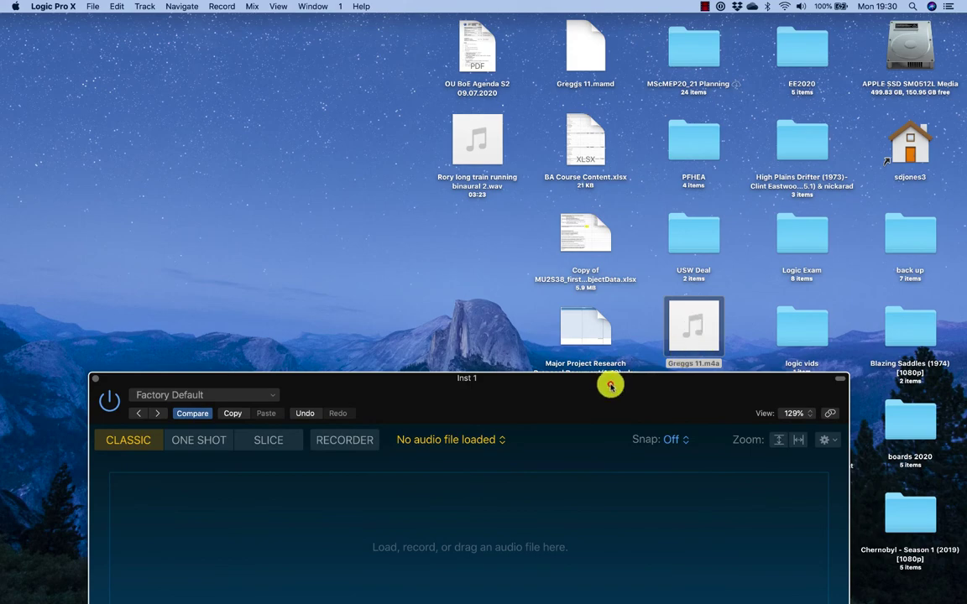
mouse_move(611, 384)
left_mouse_down()
mouse_move(511, 145)
mouse_move(501, 57)
mouse_move(566, 41)
mouse_move(505, 231)
mouse_move(606, 403)
left_mouse_up()
left_click(693, 326)
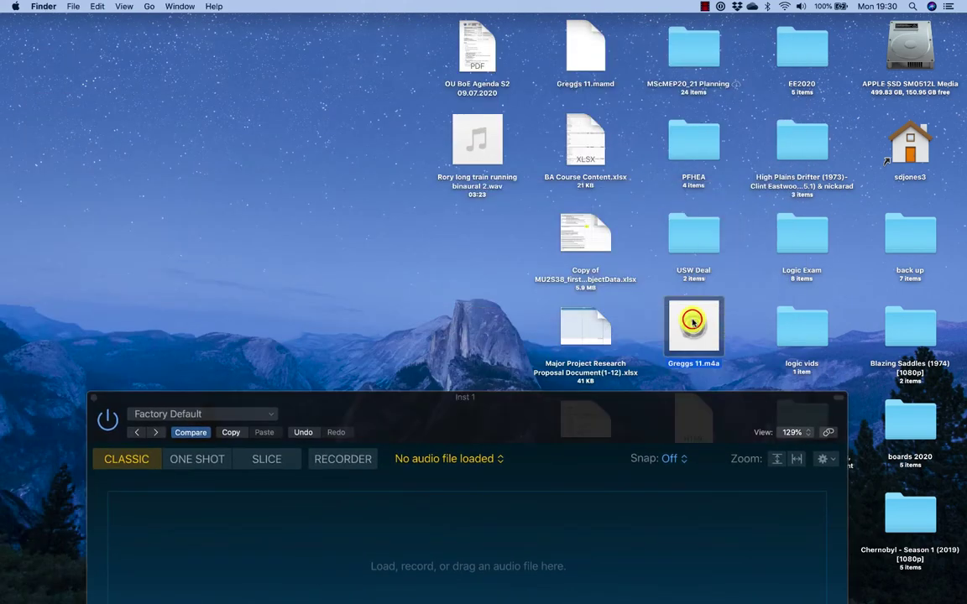
left_click(694, 326)
left_click(445, 242)
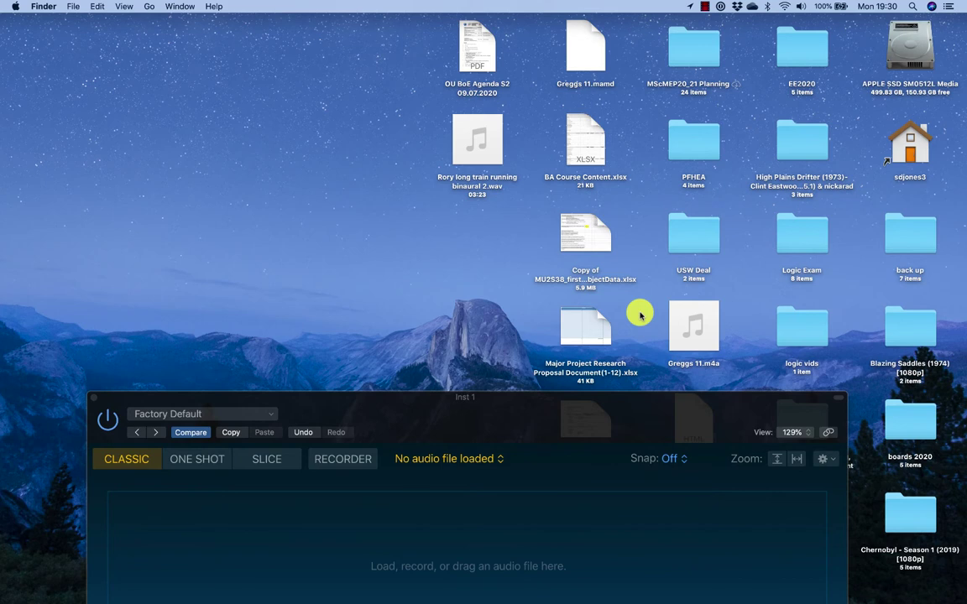
Drop Greggs 11.m4a from the desktop onto Quick Sampler's Optimized zone.
left_click_drag(503, 401, 494, 358)
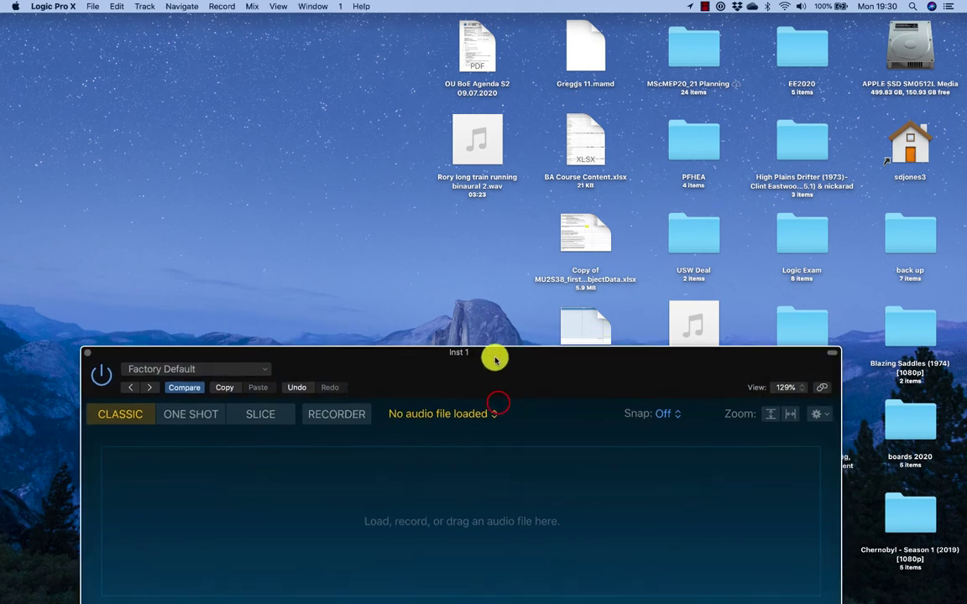
left_click_drag(699, 327, 577, 516)
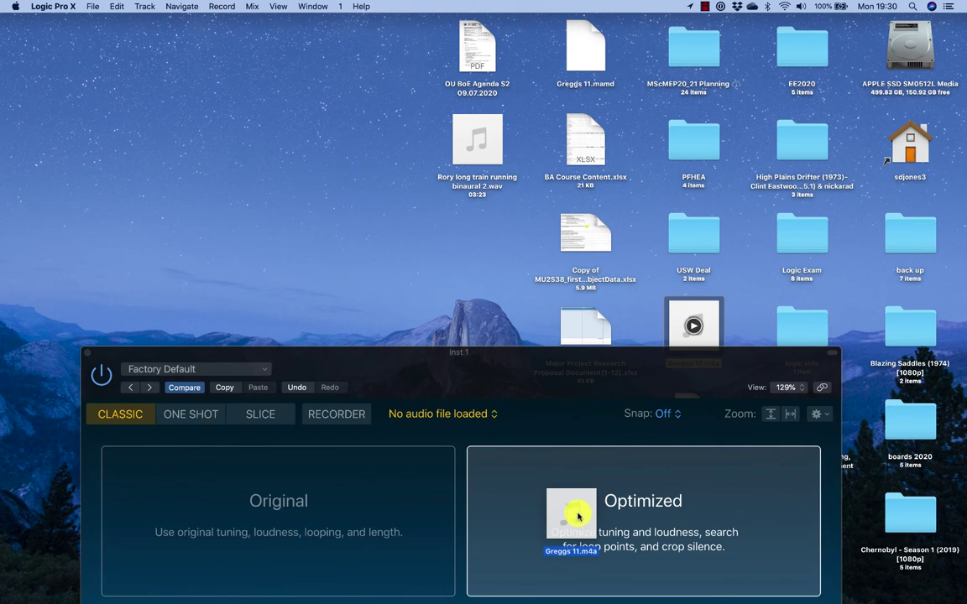
left_click_drag(577, 516, 708, 520)
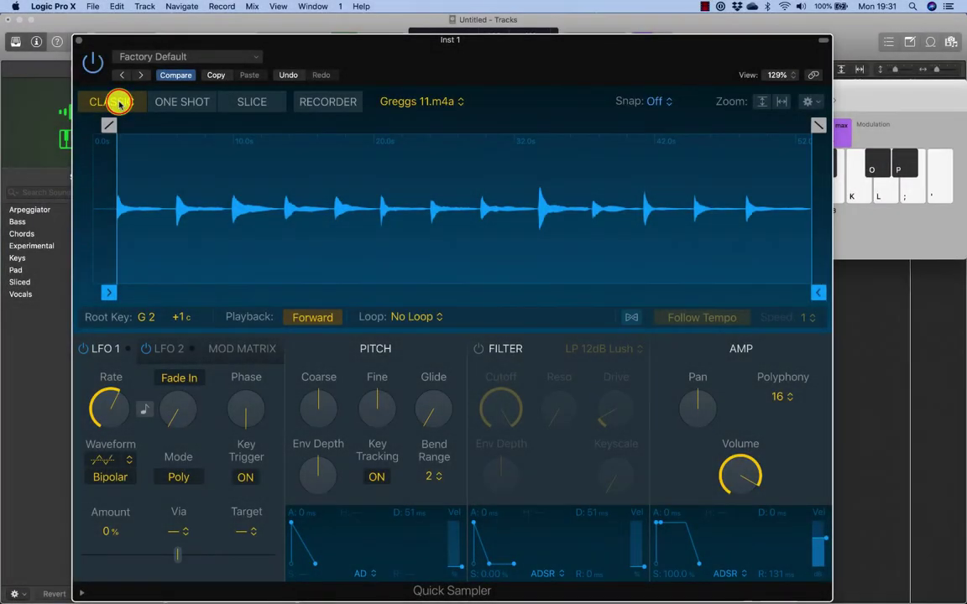
Keep Classic mode active and bring the Musical Typing keyboard to the centre of the screen.
left_click(125, 99)
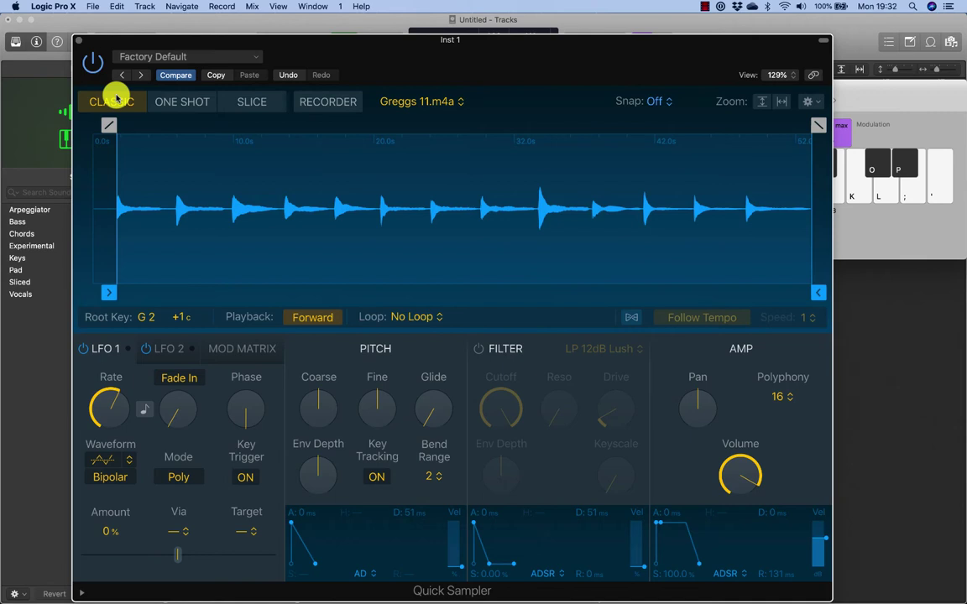
left_click(873, 90)
left_click_drag(874, 90, 722, 121)
Play the voice sample at several pitches on the F, J, K, P and L keys.
left_click(590, 215)
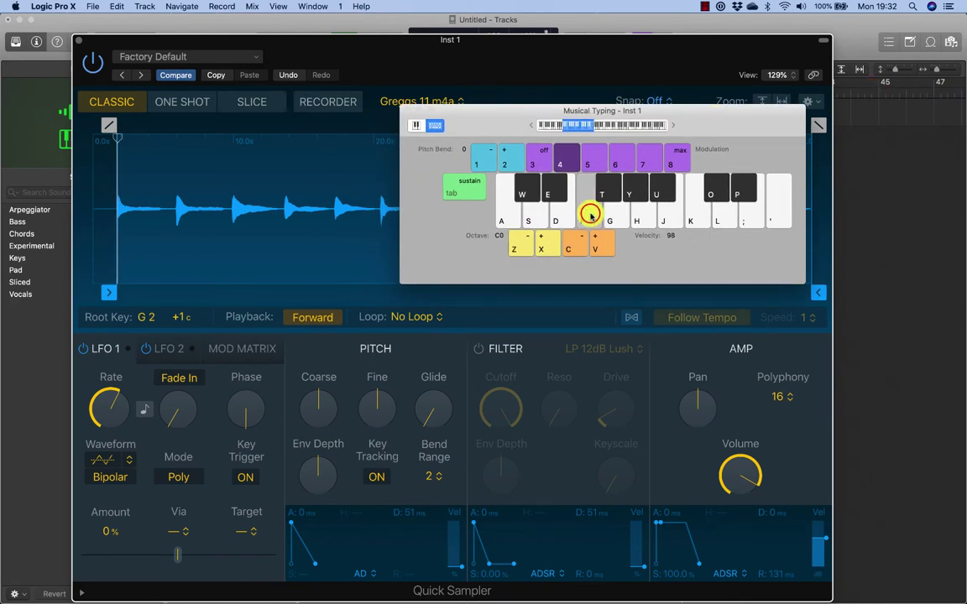
left_click(662, 218)
left_click(696, 223)
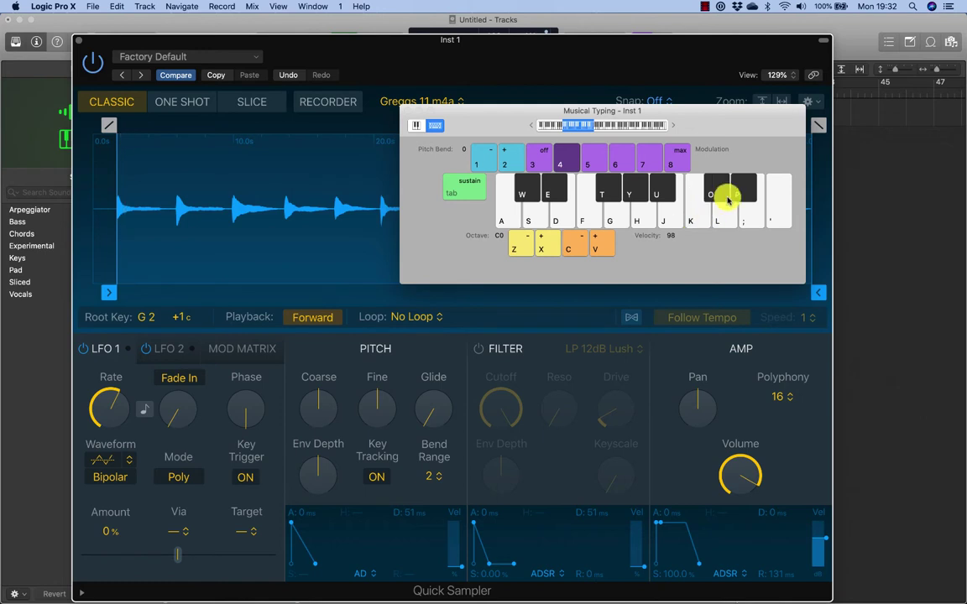
left_click(718, 214)
left_click(700, 217)
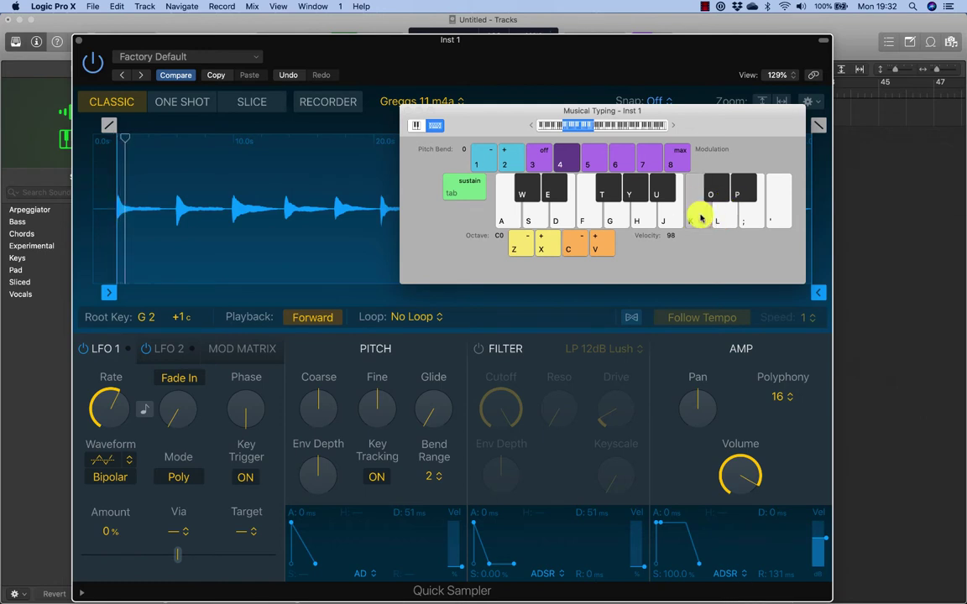
Switch Quick Sampler to One Shot and trigger the whole sample from Musical Typing keys H to L.
left_click(194, 102)
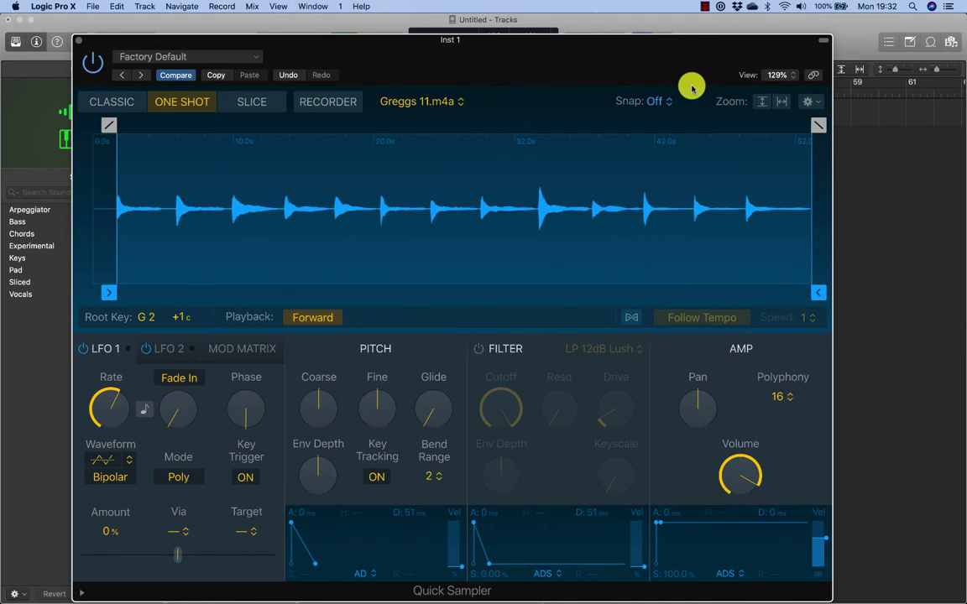
key("super+k")
key("d")
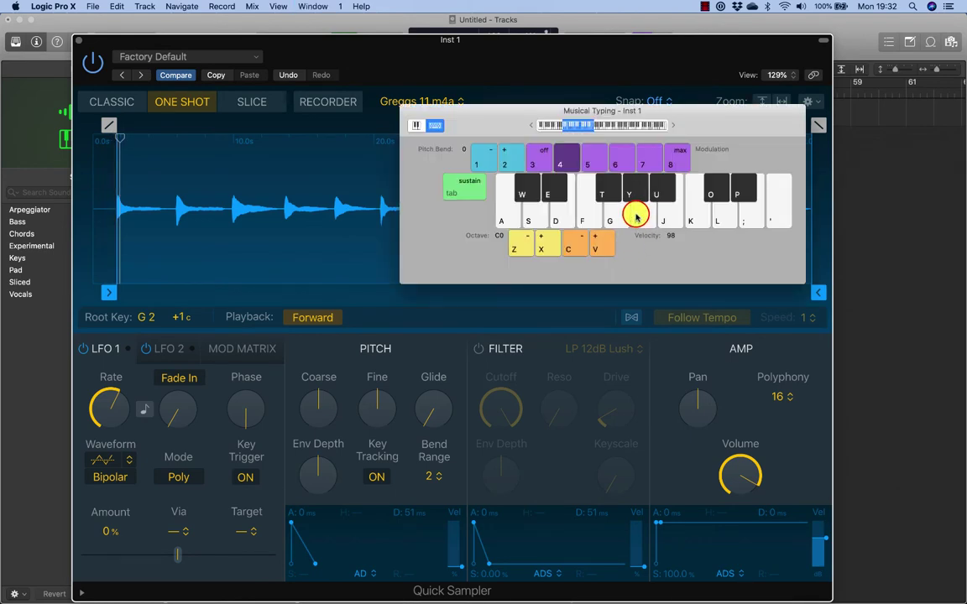
left_click_drag(636, 217, 727, 215)
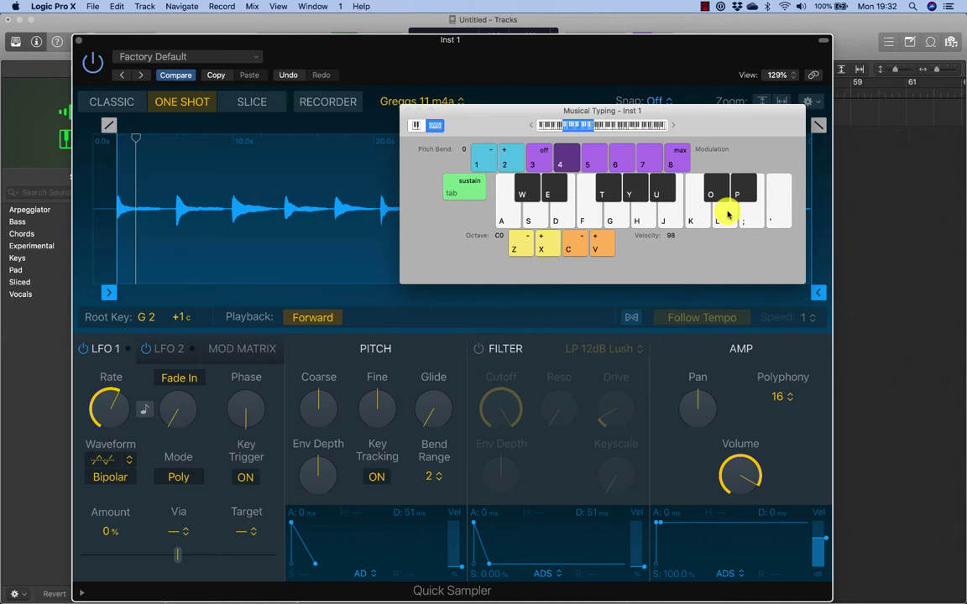
left_click(492, 130)
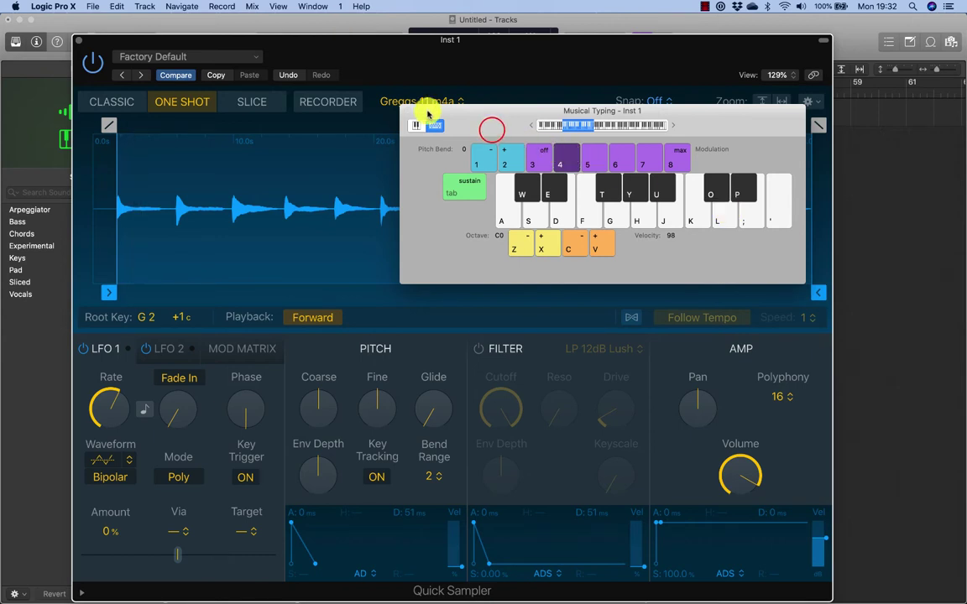
Switch to Slice mode, move Musical Typing aside, and lower slice sensitivity from 100 to 55.
left_click_drag(471, 121, 667, 79)
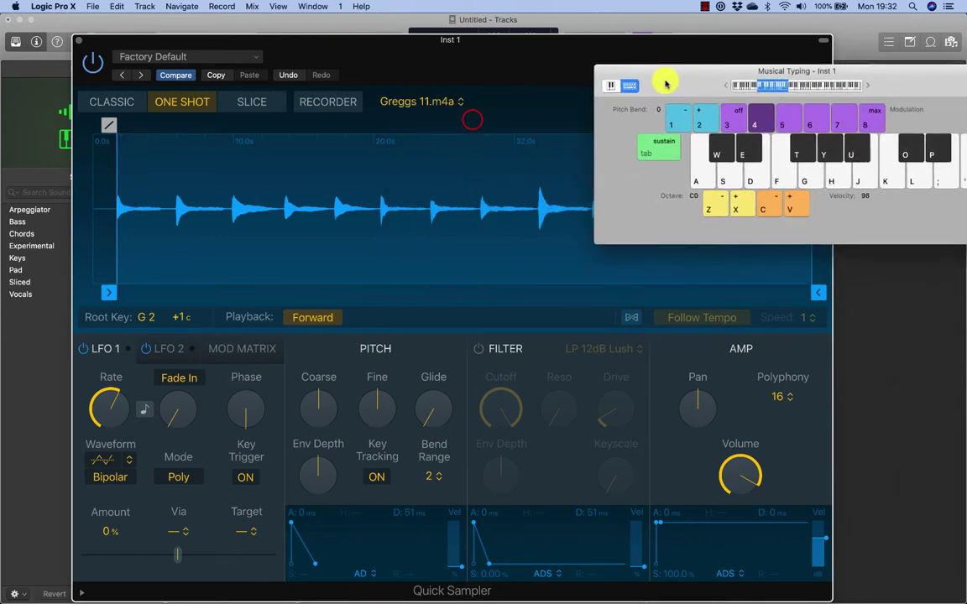
left_click(254, 101)
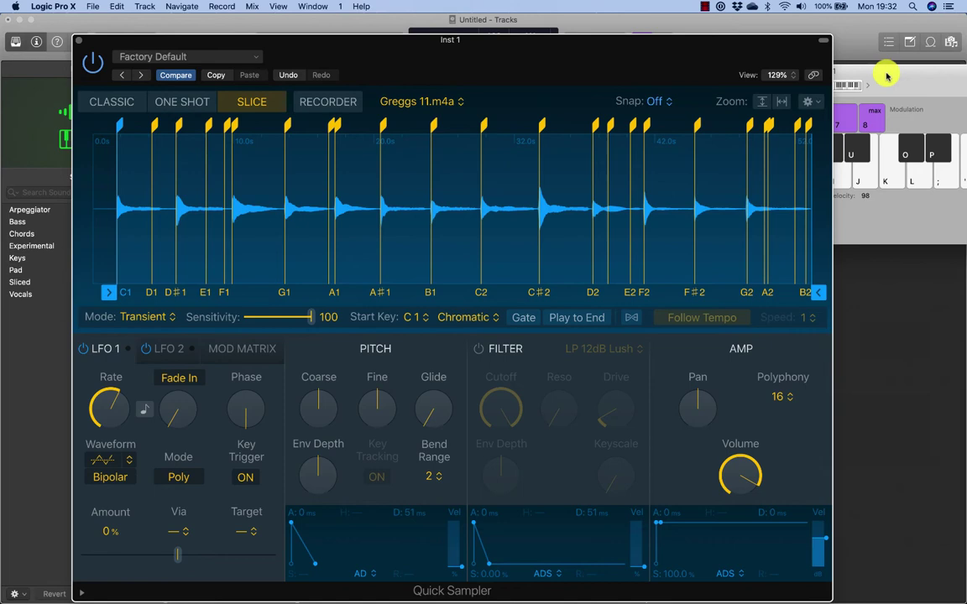
left_click_drag(884, 75, 966, 382)
left_click(470, 280)
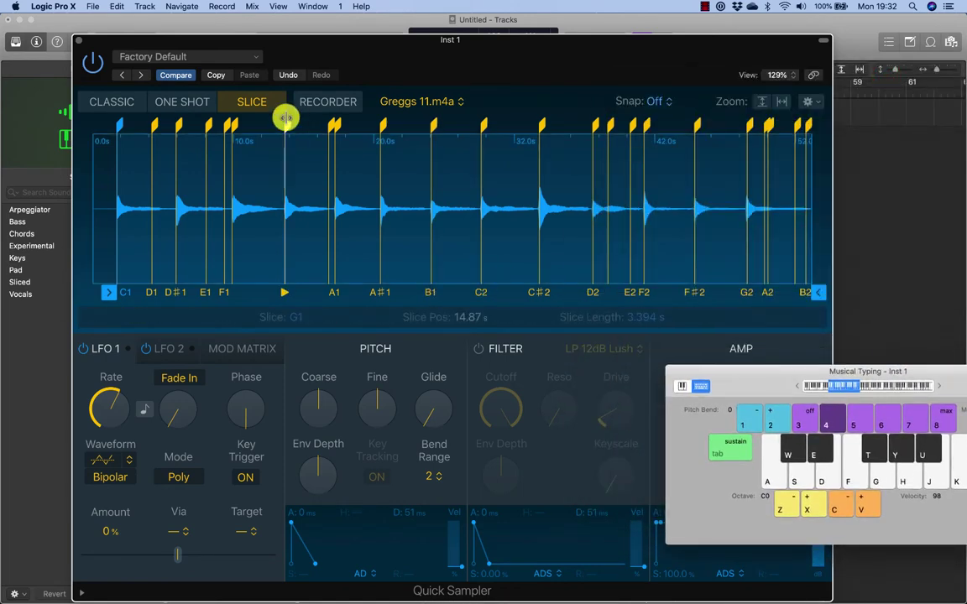
left_click(252, 101)
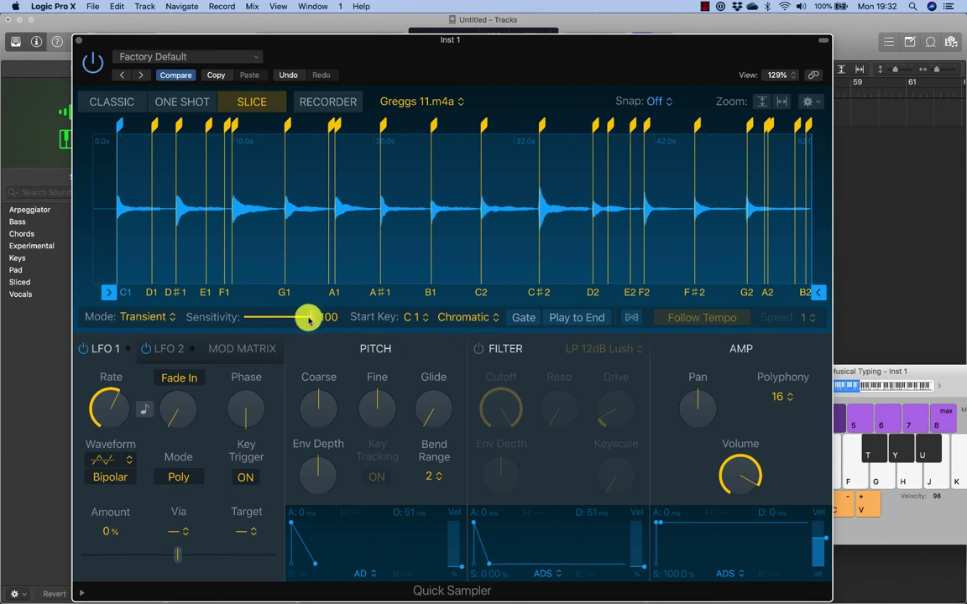
left_click_drag(309, 319, 279, 317)
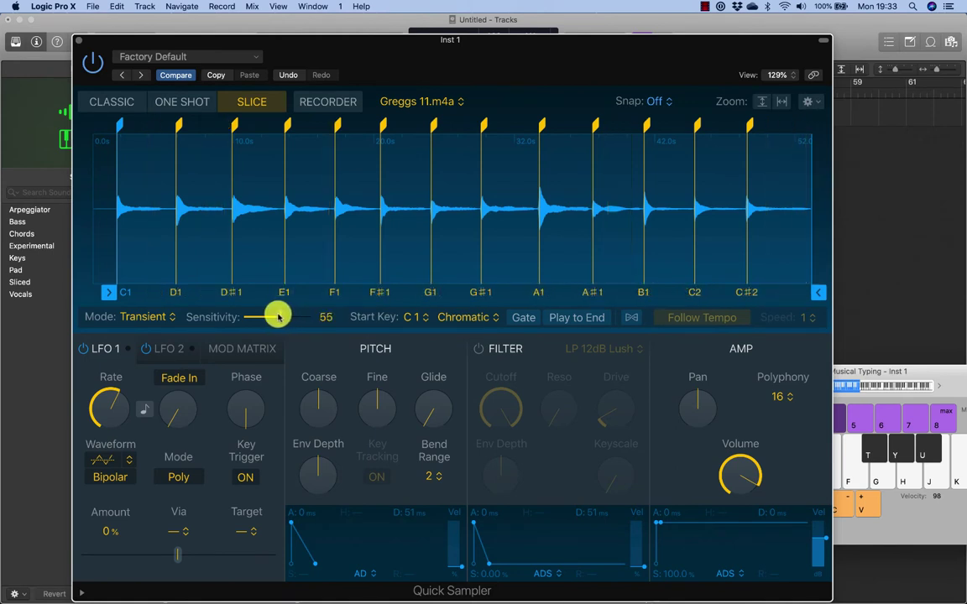
Set the slicing Mode to Transient and leave the Start Key at C1.
left_click(141, 316)
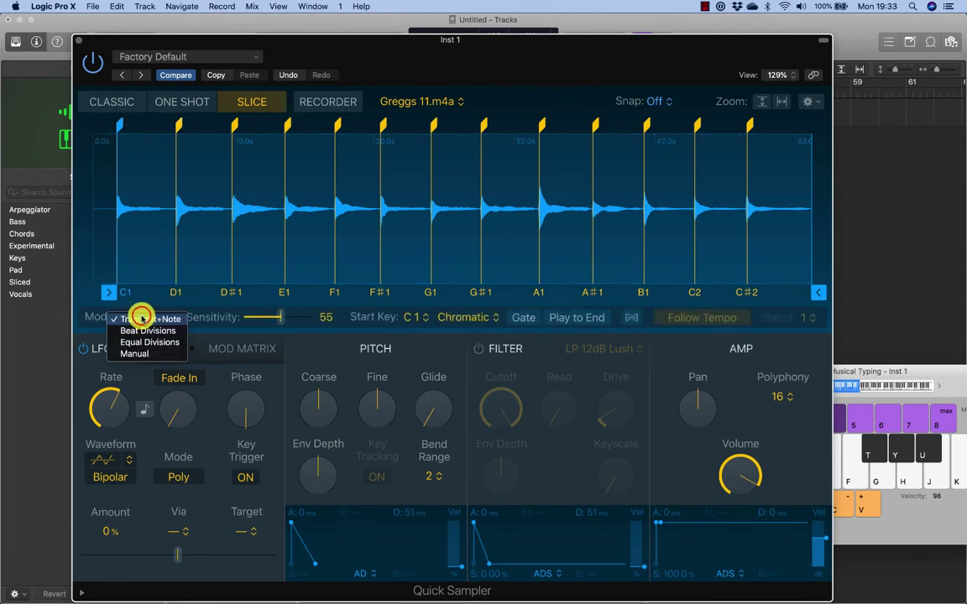
left_click(139, 319)
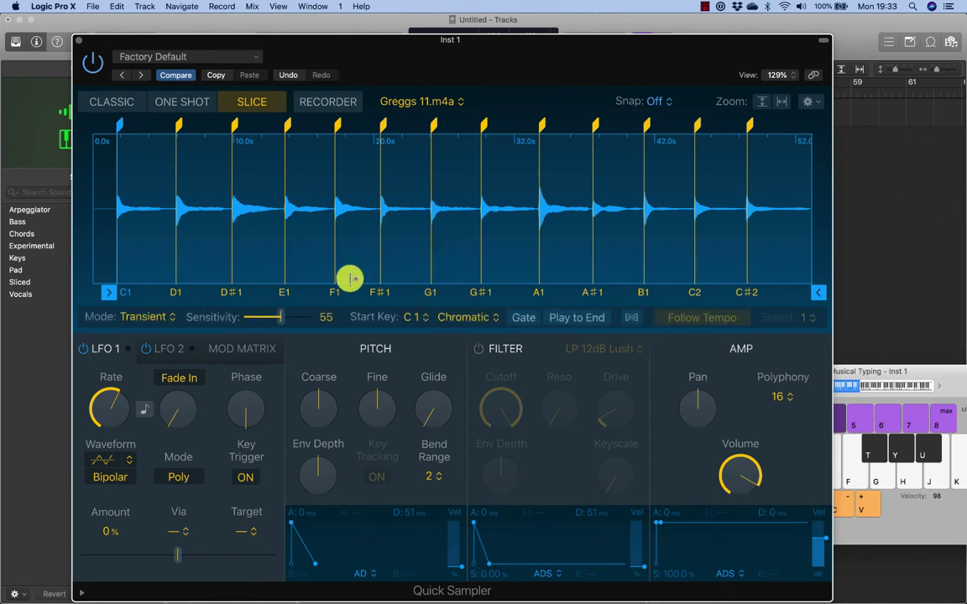
mouse_move(109, 292)
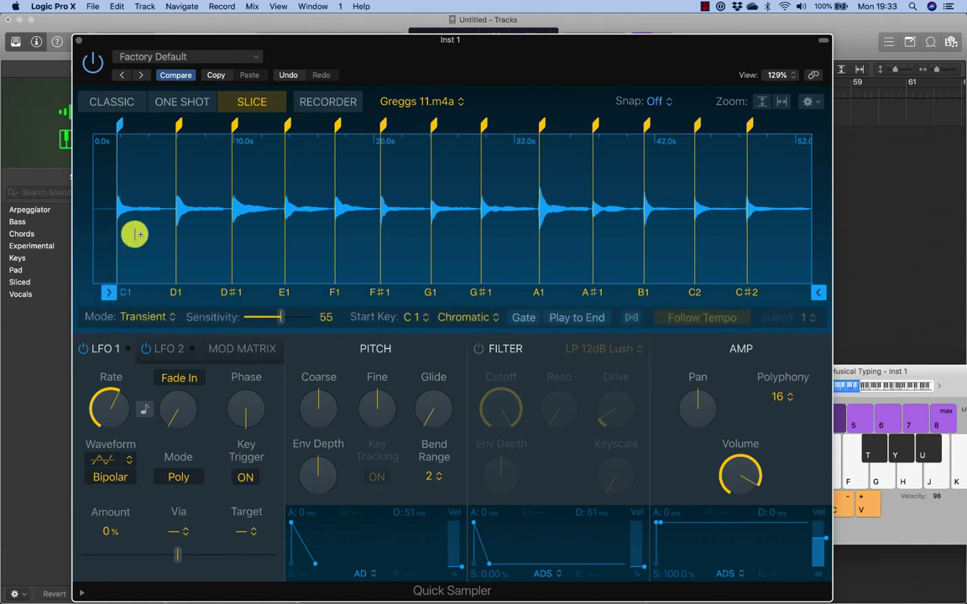
left_click(409, 318)
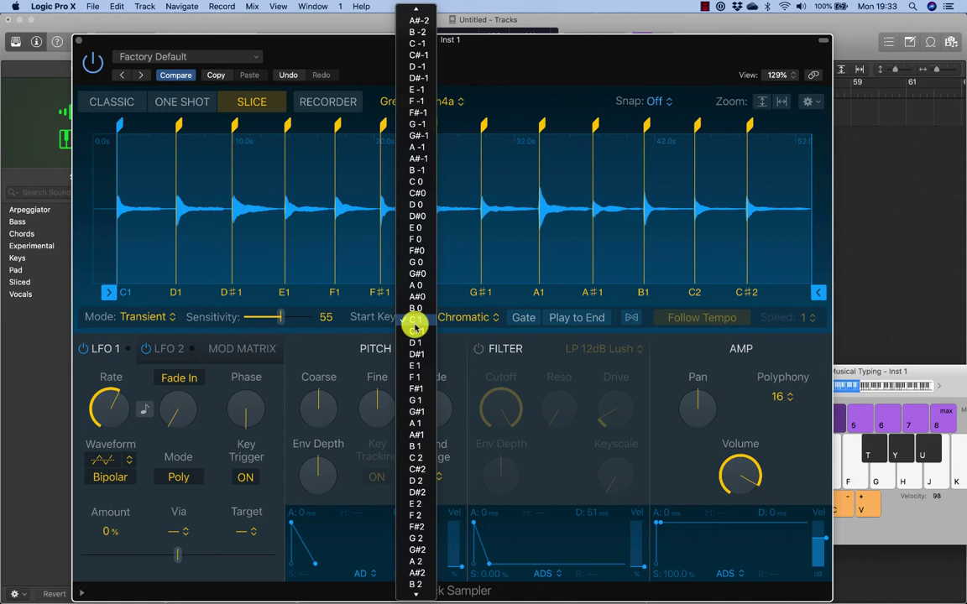
left_click(873, 371)
Check the Chromatic slice mapping and bring Musical Typing back in front at mid-screen.
left_click_drag(873, 371, 810, 165)
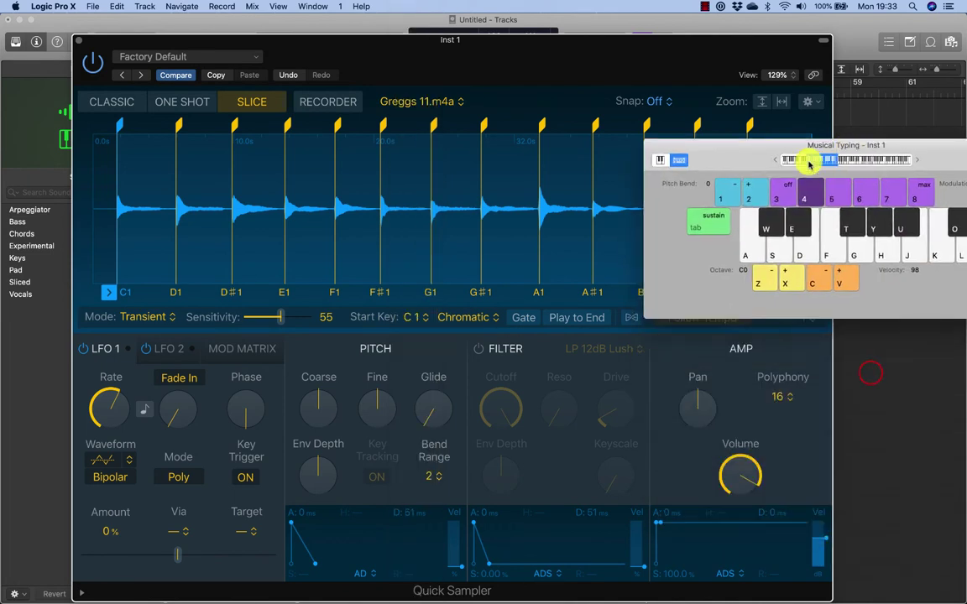
left_click(467, 319)
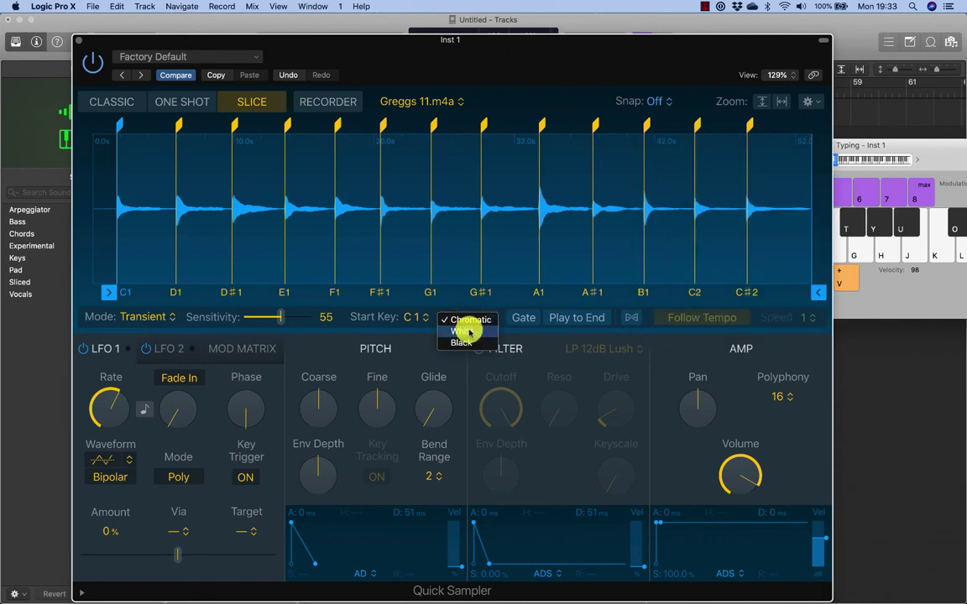
left_click(918, 147)
left_click_drag(737, 156, 534, 252)
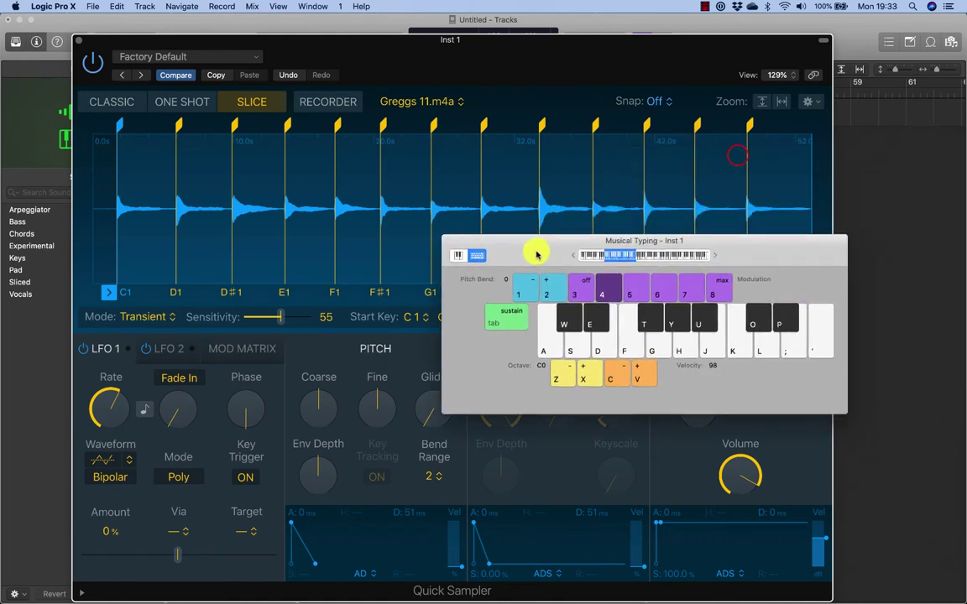
Raise the Musical Typing octave to C1 and audition the C1, D1 and D#1 slices.
left_click(603, 347)
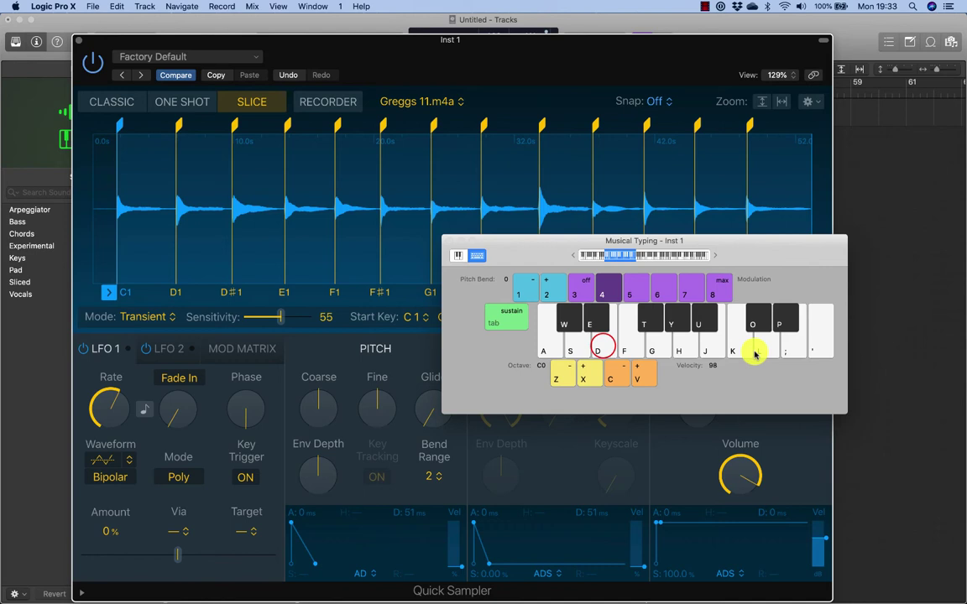
left_click(604, 344)
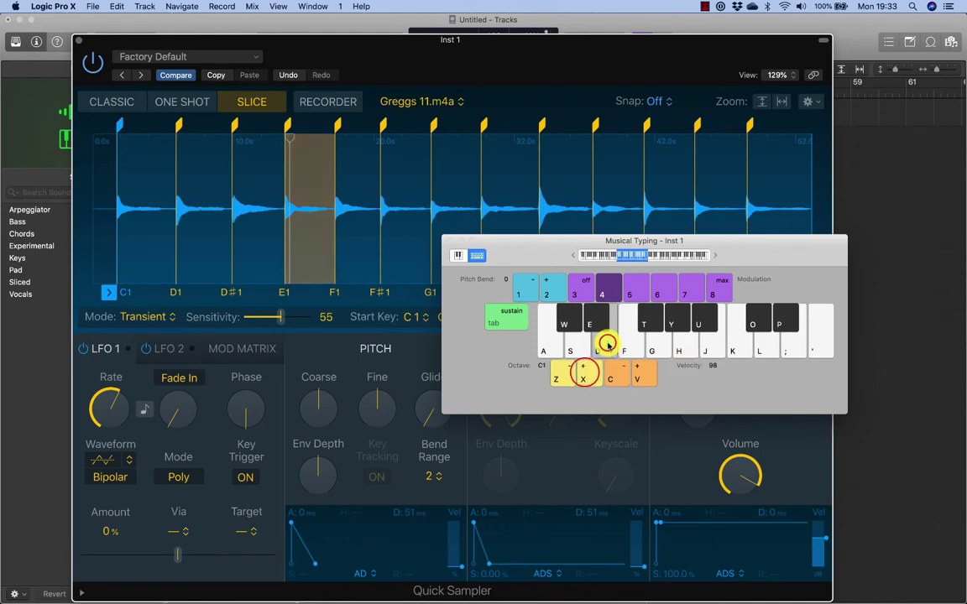
left_click(548, 352)
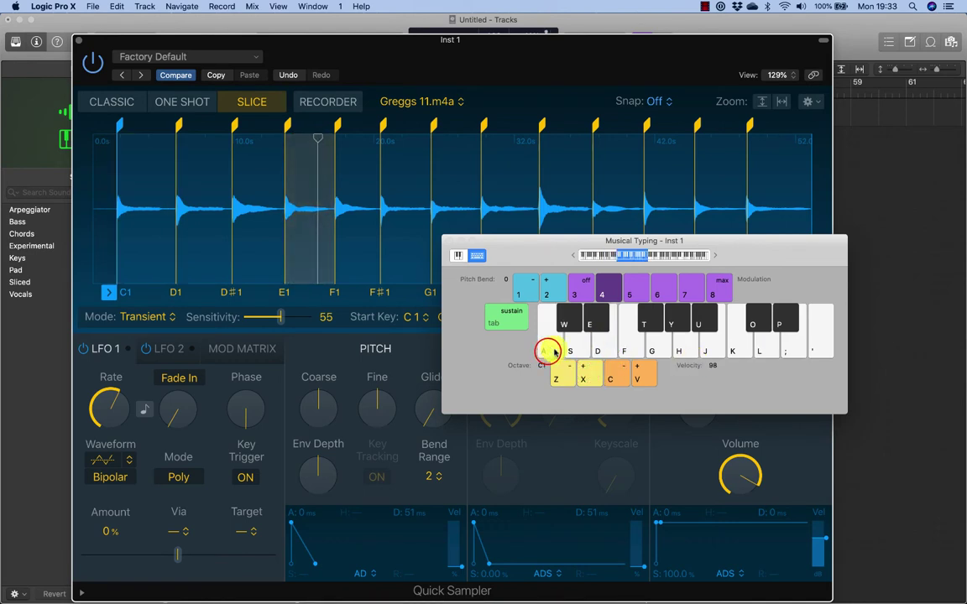
left_click(567, 350)
left_click(565, 322)
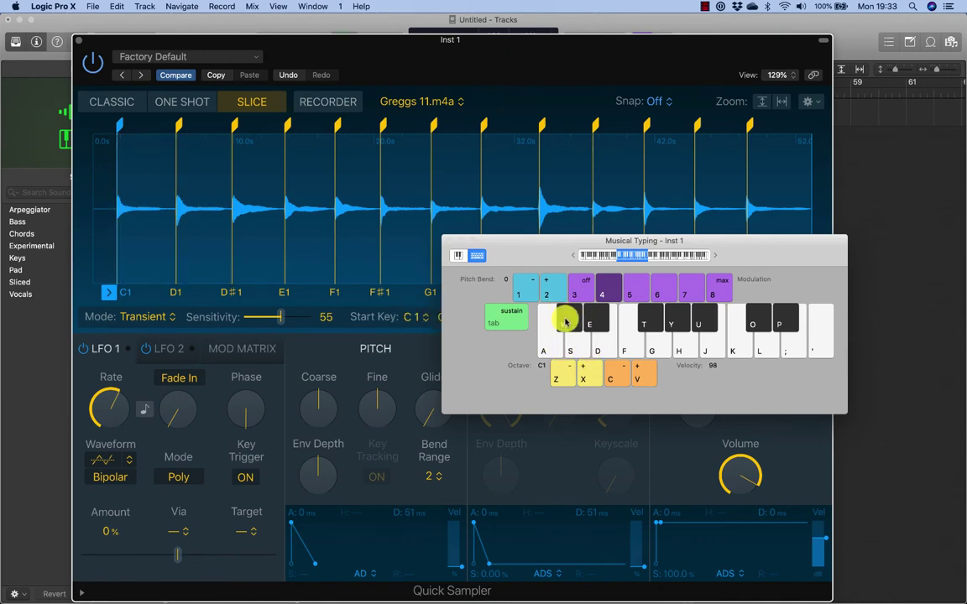
left_click(565, 323)
left_click(572, 339)
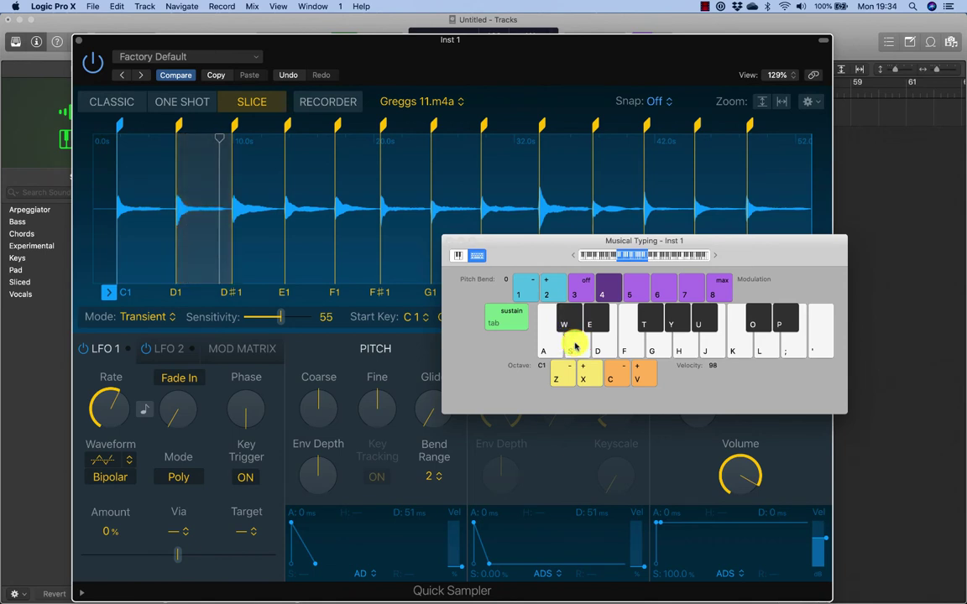
left_click(591, 327)
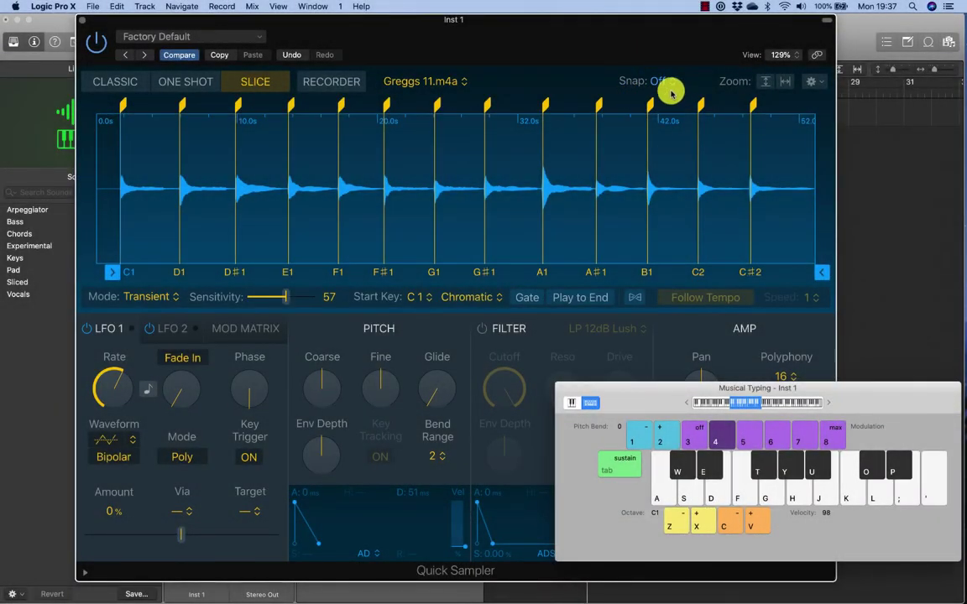
Check the Snap options, leaving snap off, then open Quick Sampler's gear menu for extra sample options.
left_click(663, 82)
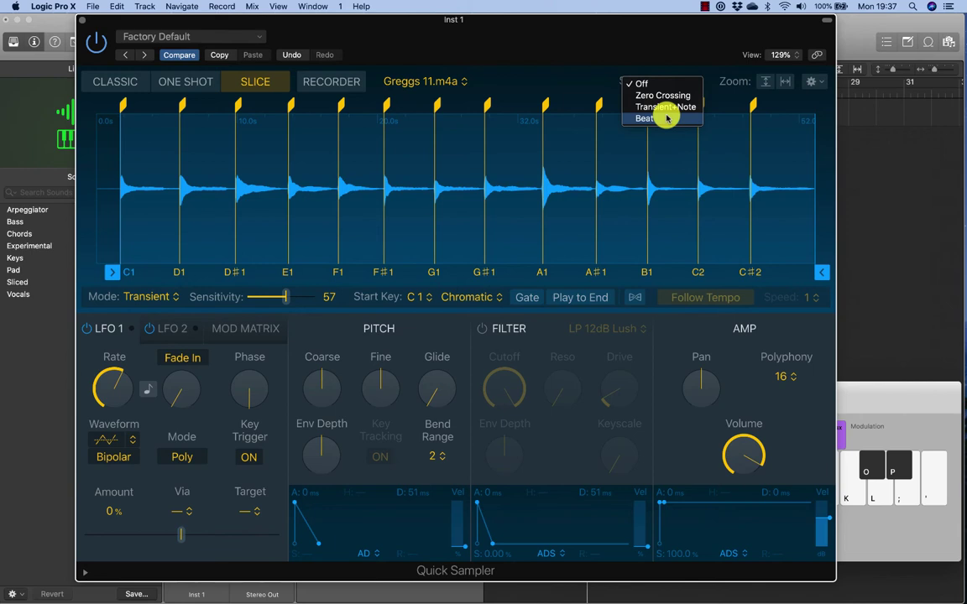
left_click(685, 52)
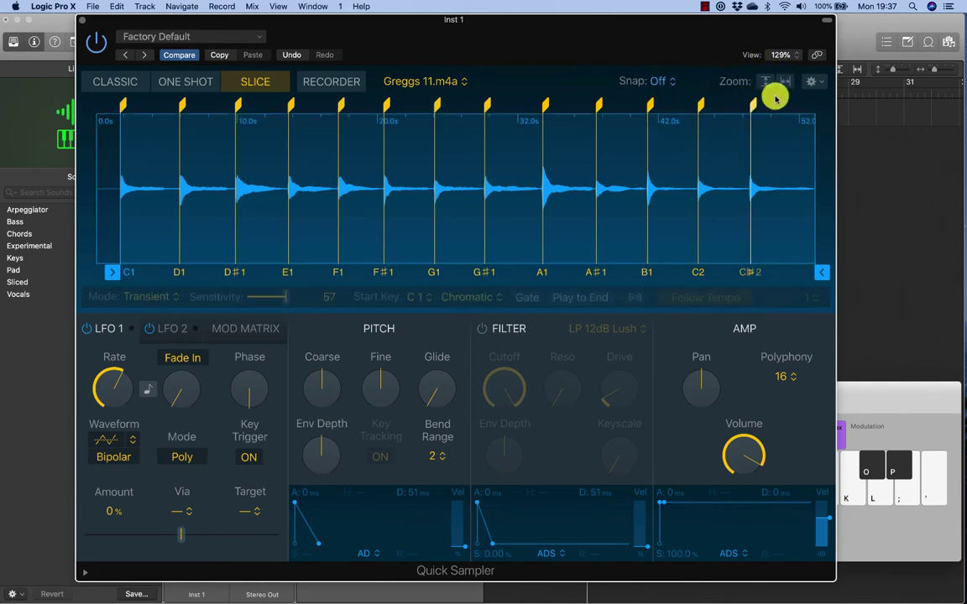
left_click_drag(792, 25, 769, 28)
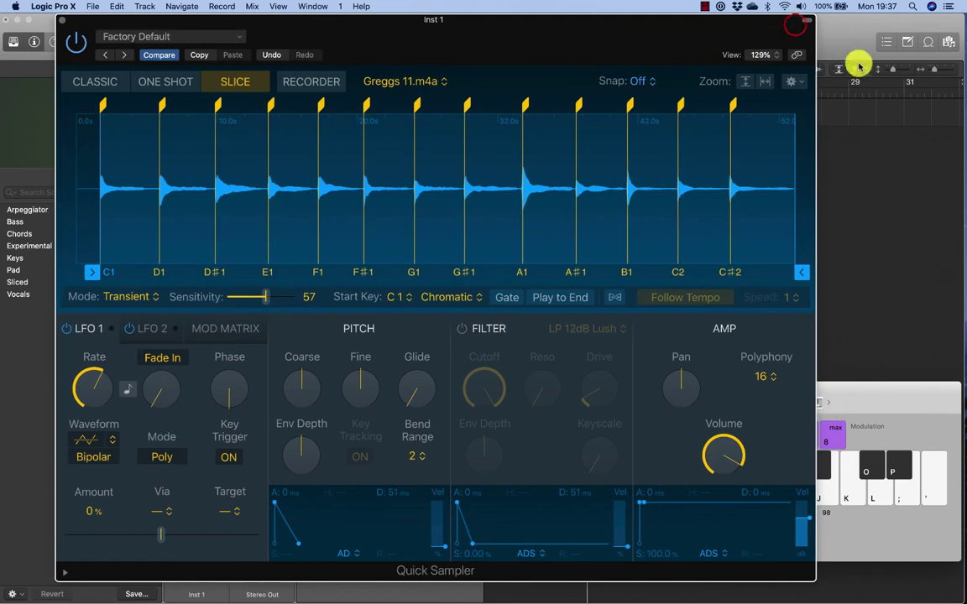
left_click(800, 82)
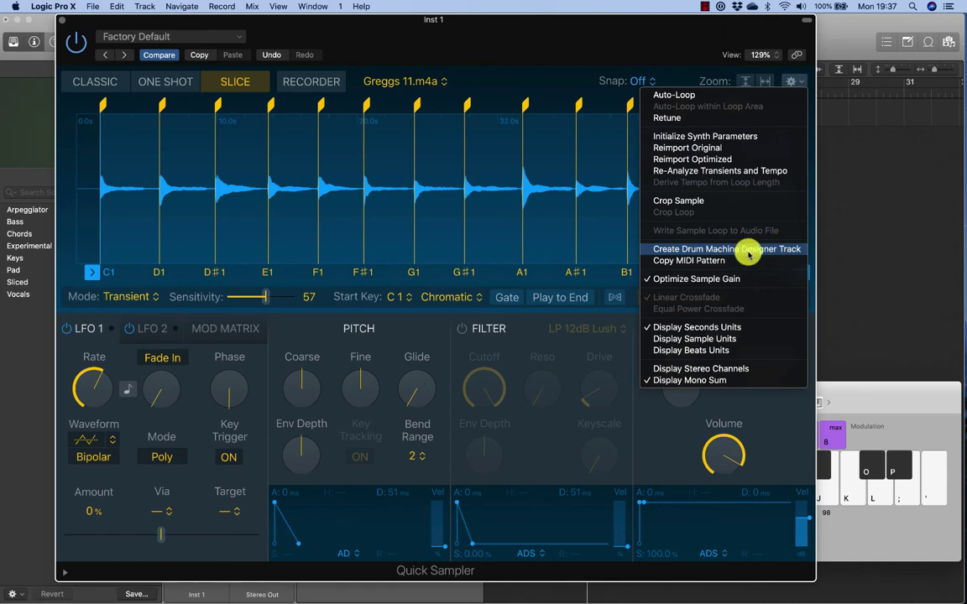
Create a Drum Machine Designer track from the slices and view pads Greggs 11 #13 and #9.
left_click(751, 252)
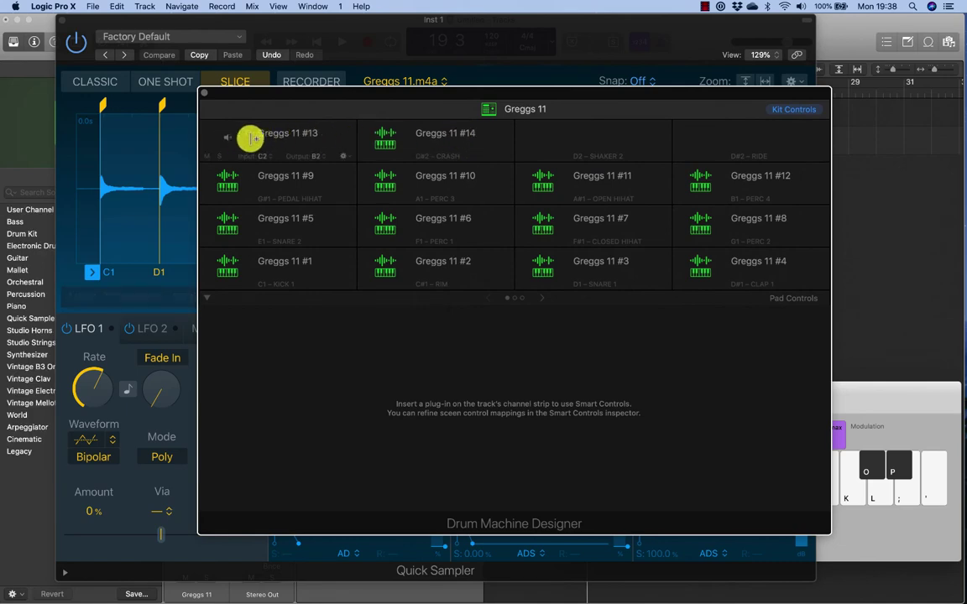
left_click(224, 138)
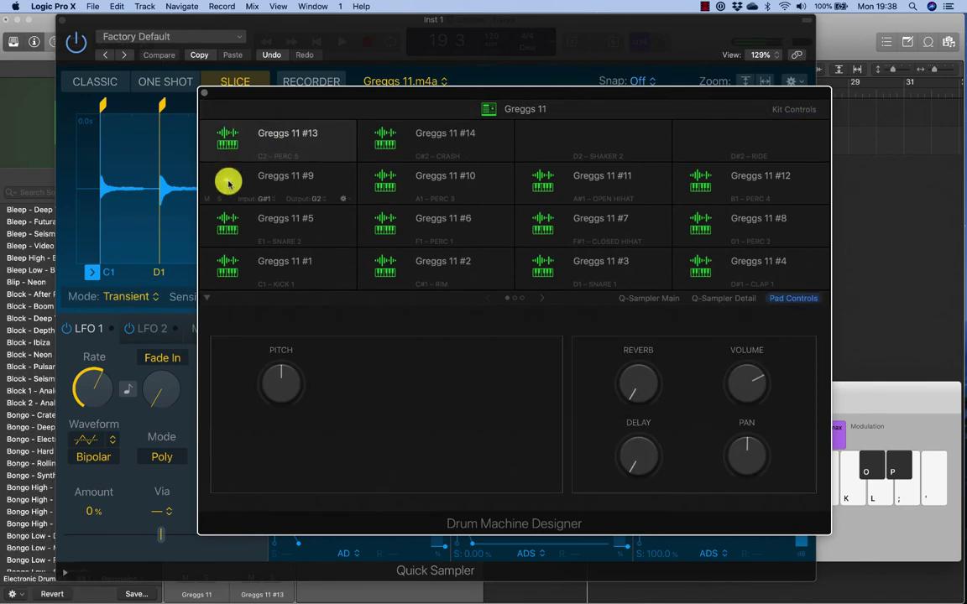
left_click(227, 182)
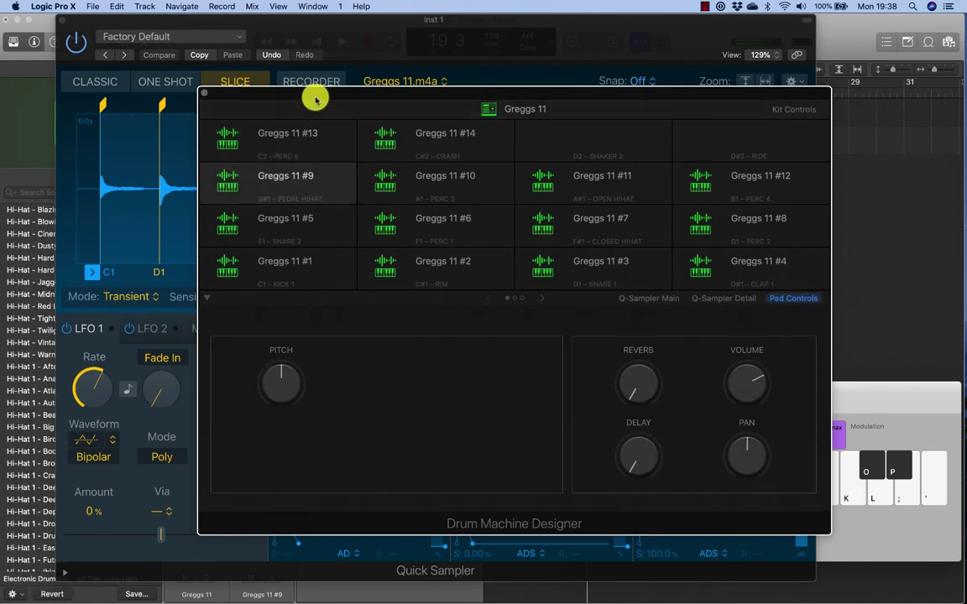
left_click_drag(313, 97, 248, 58)
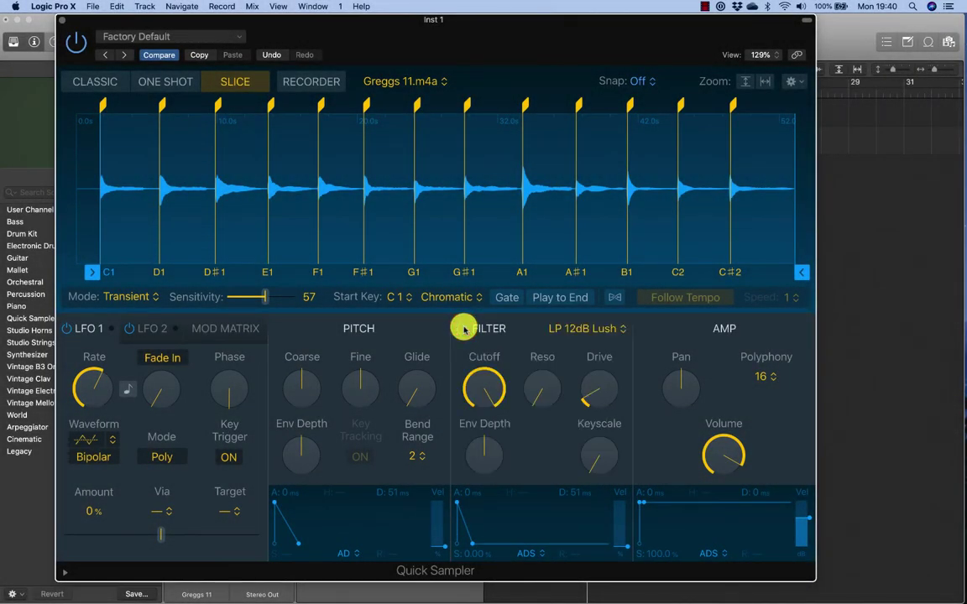
Open Quick Sampler's filter type list and scroll through the available filter types.
mouse_move(599, 375)
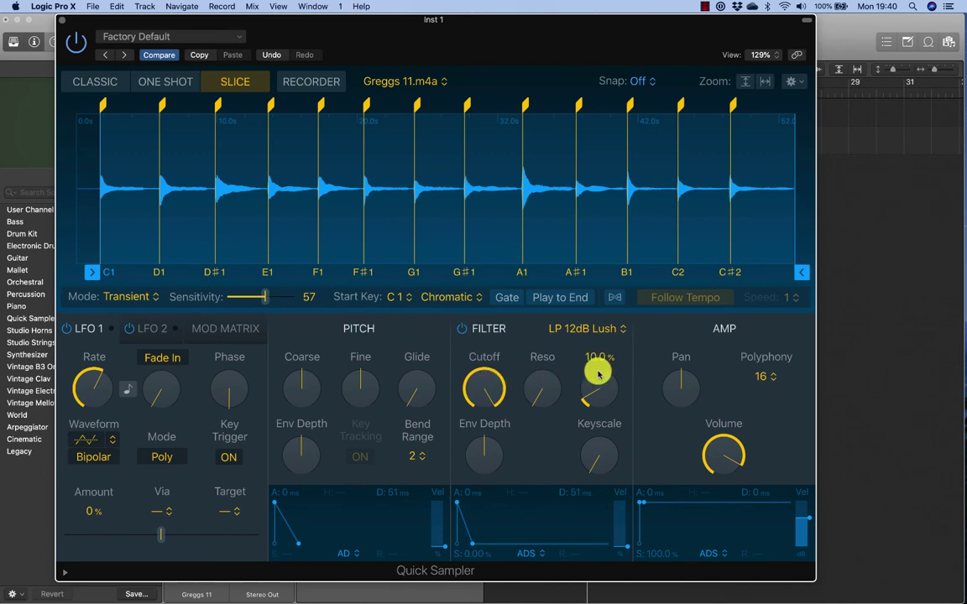
mouse_move(474, 447)
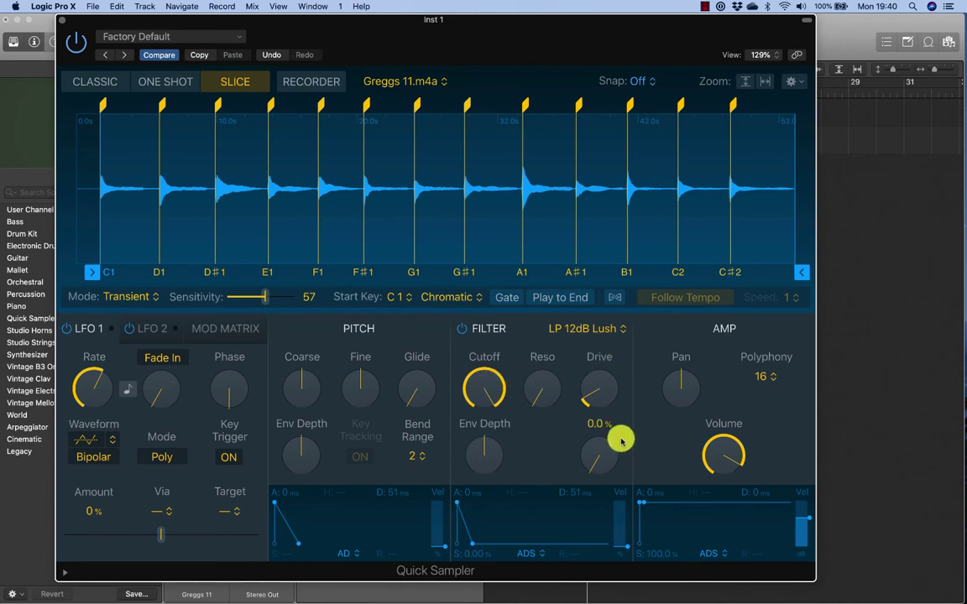
left_click(591, 327)
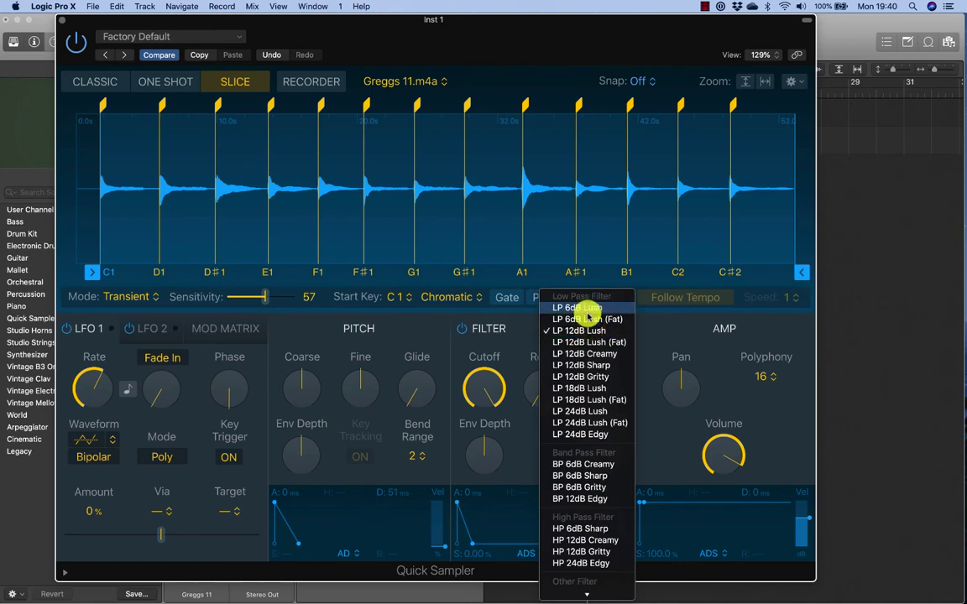
scroll(587, 485, "down", 1)
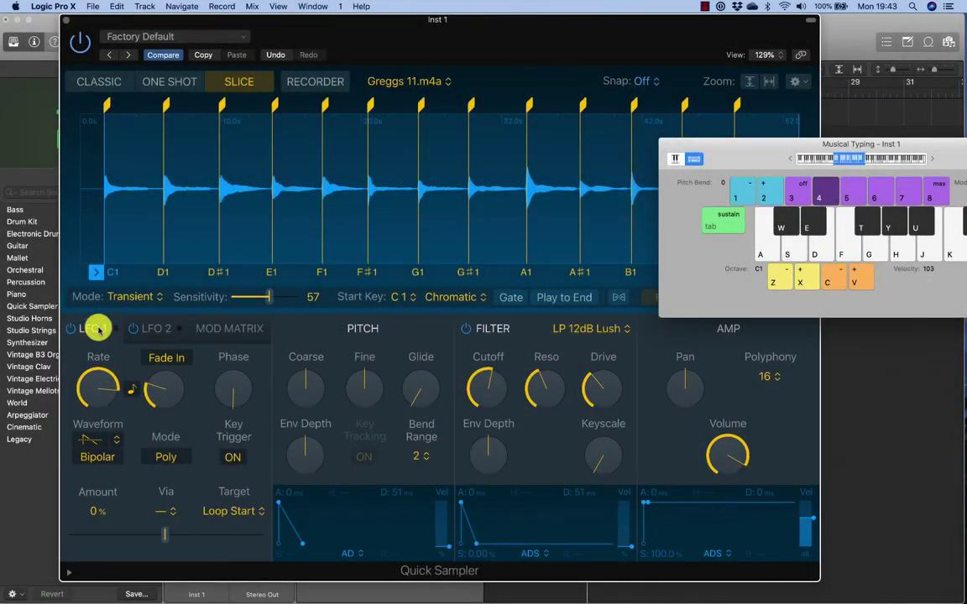
Route LFO 1 to Filter Cutoff, lower the cutoff slightly, and audition the F1 slice.
left_click(147, 329)
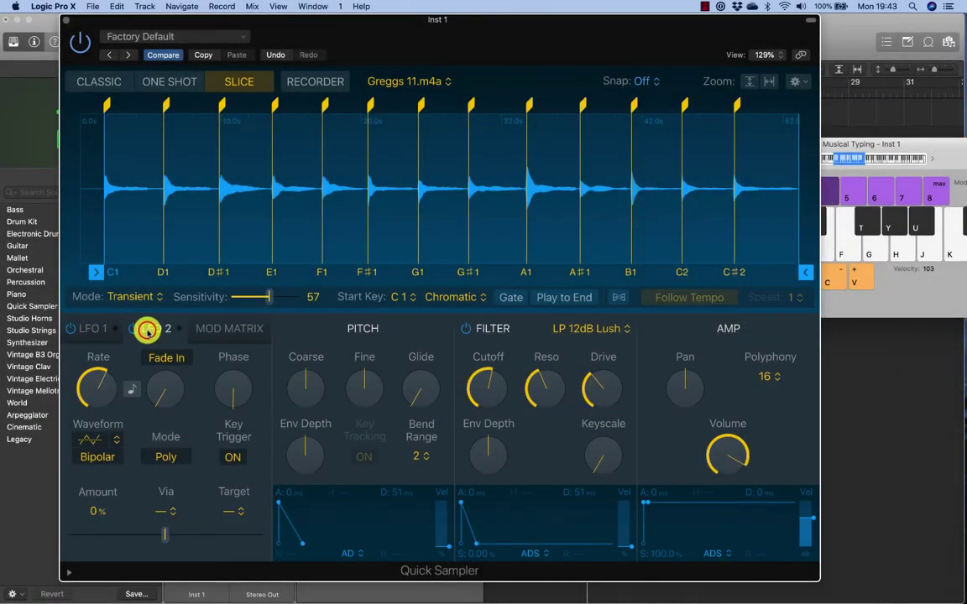
left_click(232, 329)
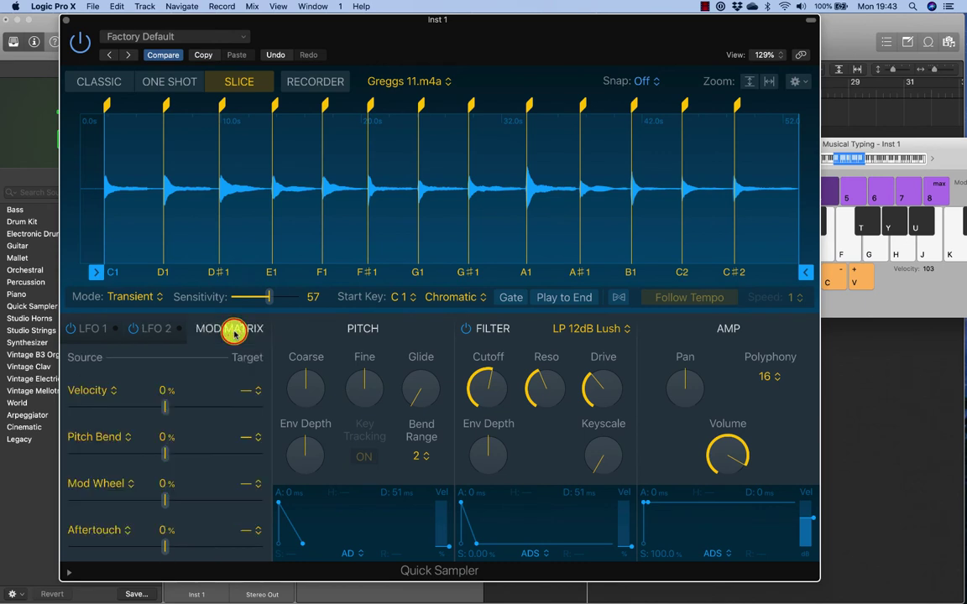
left_click(93, 331)
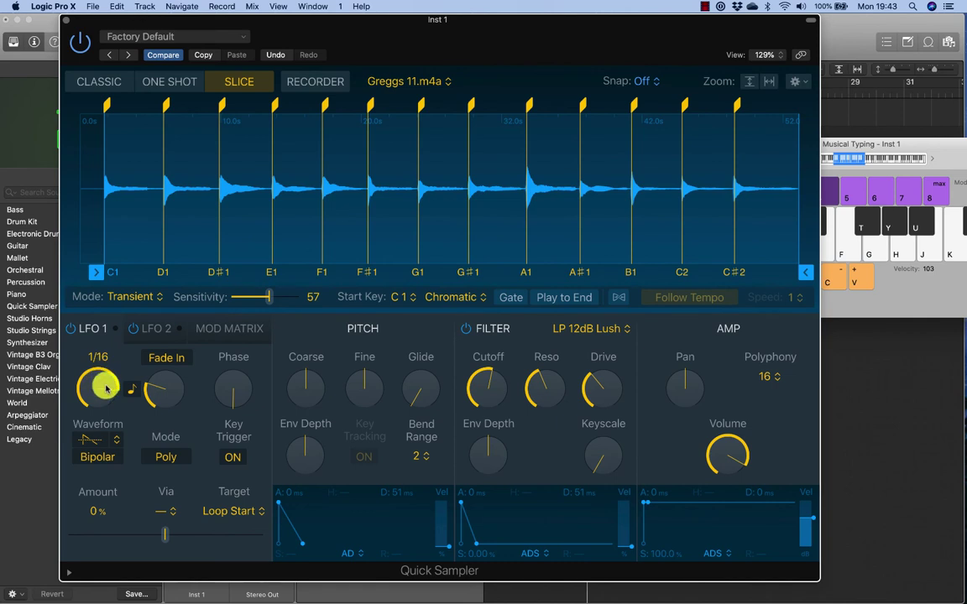
mouse_move(90, 375)
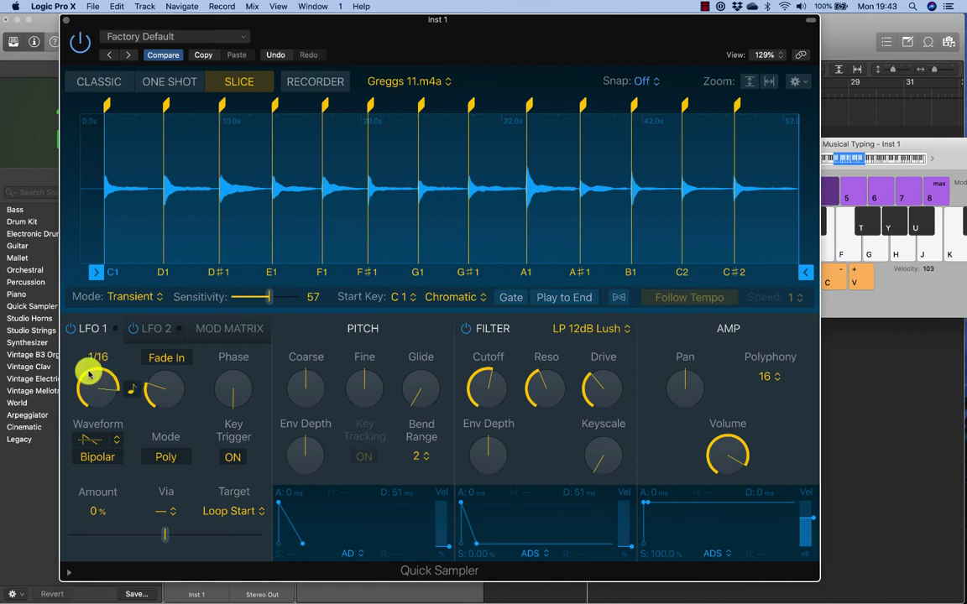
left_click(225, 510)
mouse_move(238, 594)
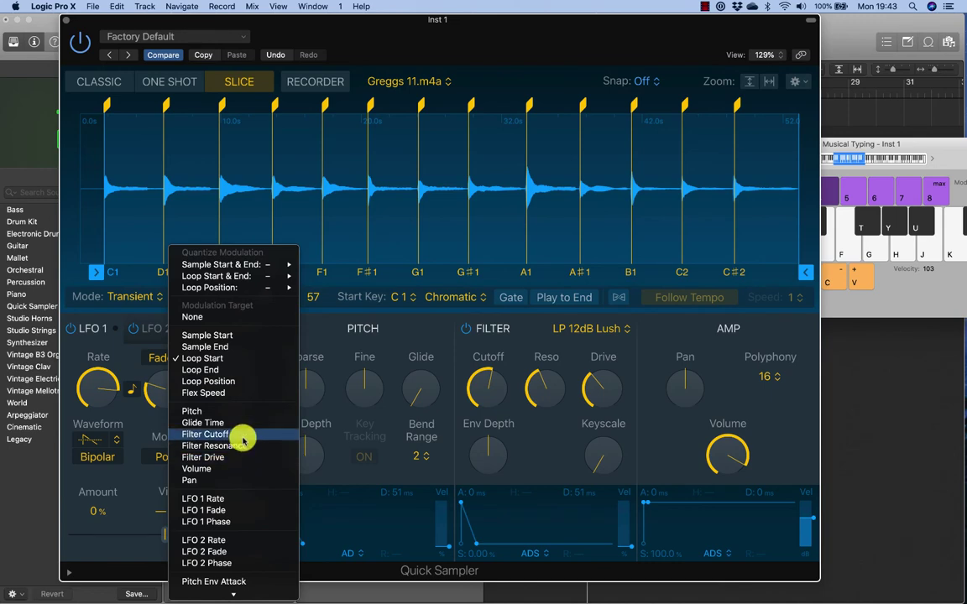
left_click(242, 434)
left_click_drag(487, 389, 487, 401)
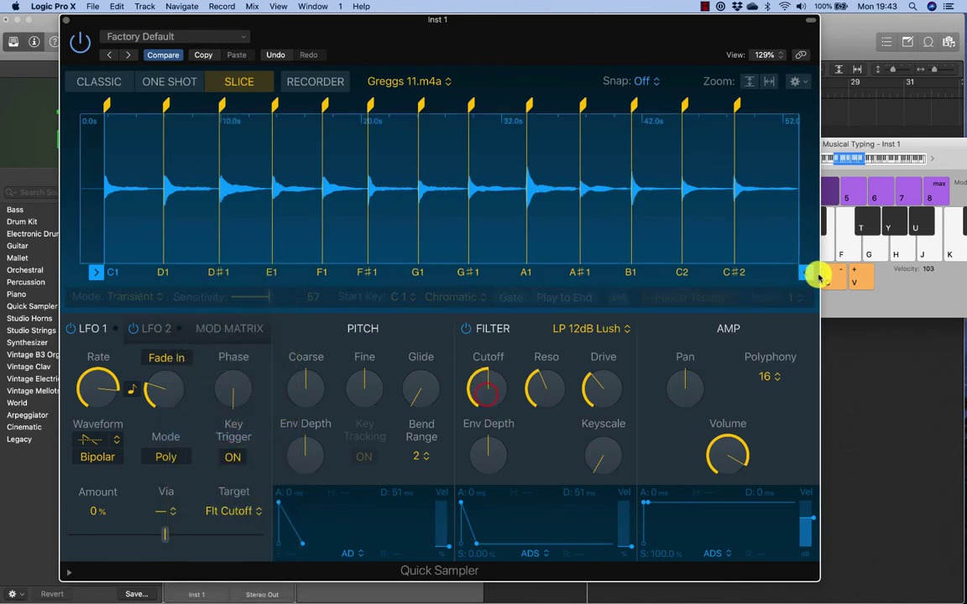
left_click(857, 246)
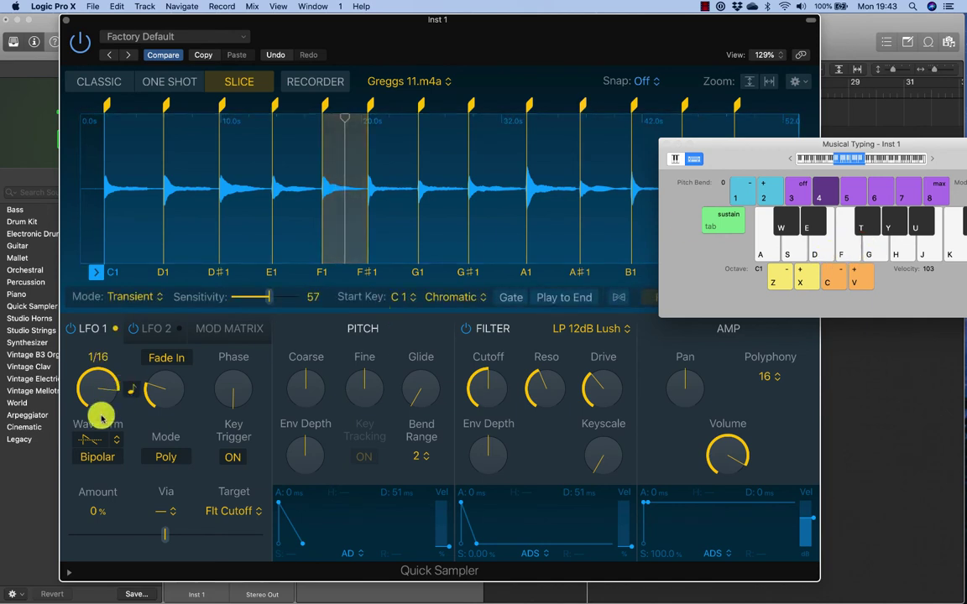
Switch LFO 1 to a square waveform and play the F1 slice twice to hear it.
left_click(99, 458)
left_click(98, 437)
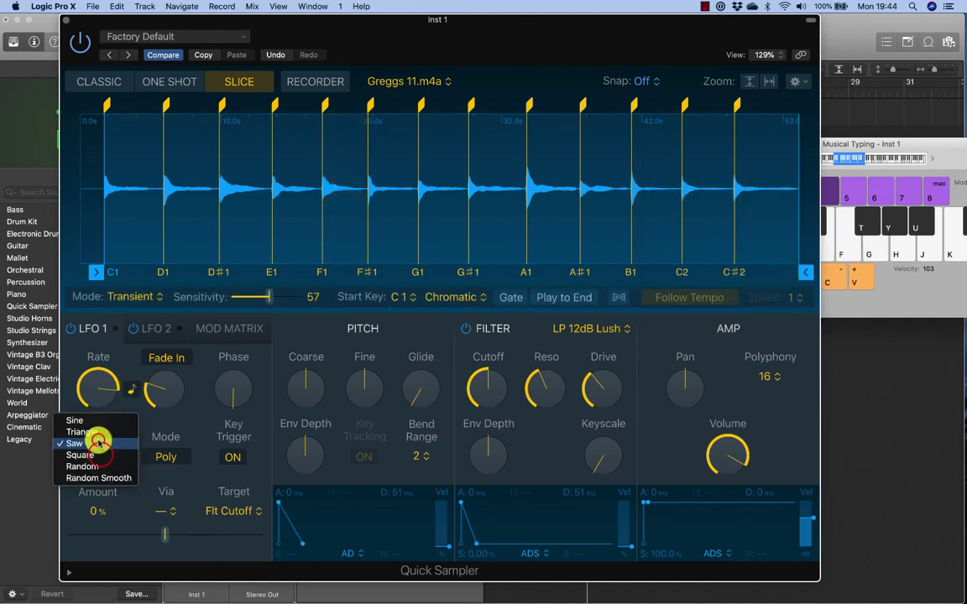
left_click(96, 455)
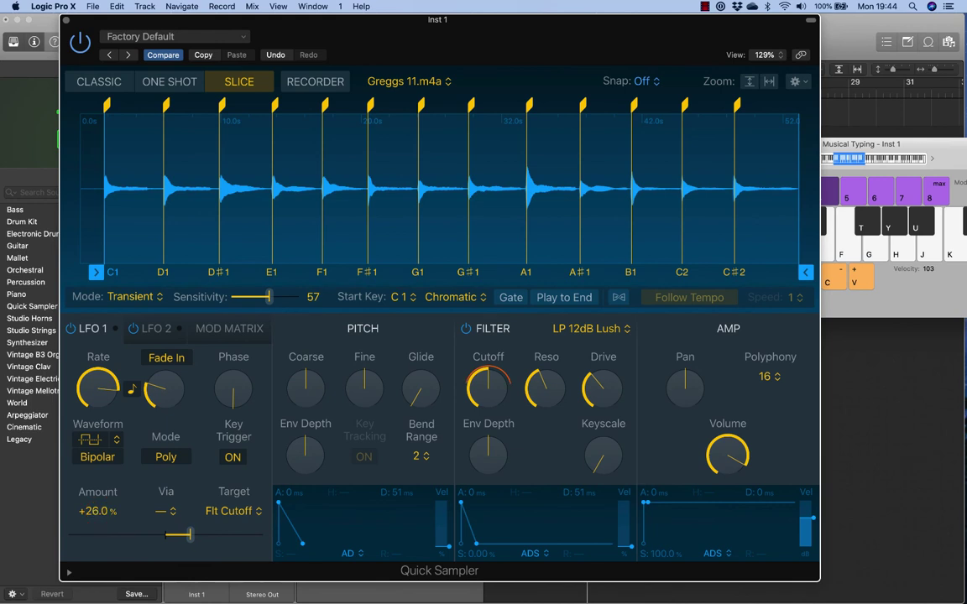
left_click(846, 251)
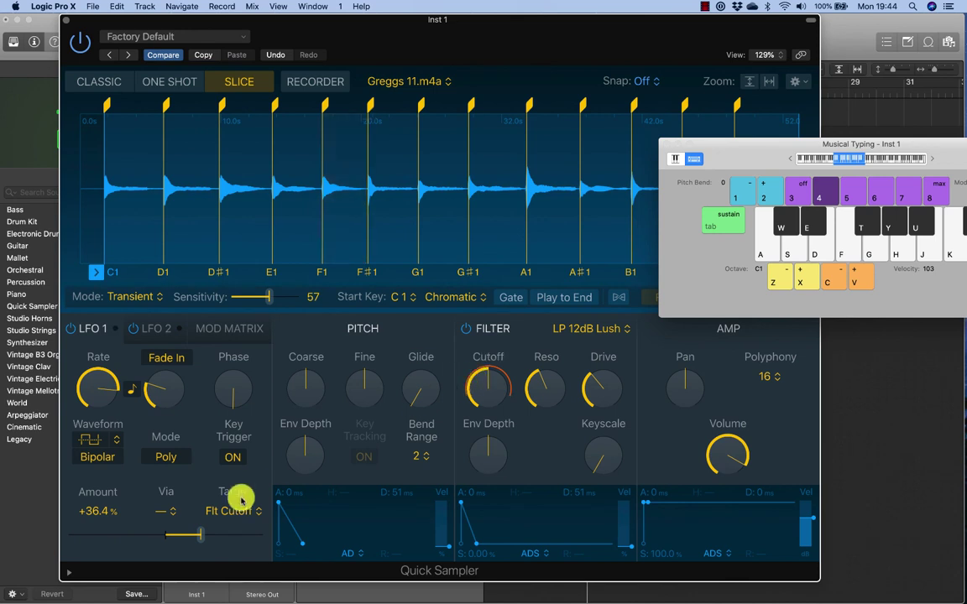
left_click(848, 252)
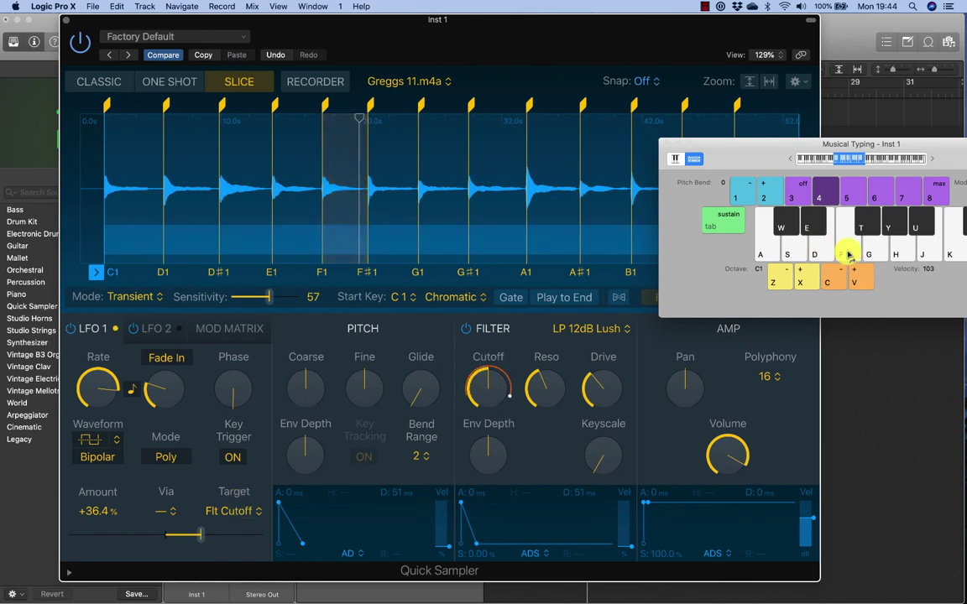
Retarget LFO 1 to Filter Resonance and play the F1 slice with the new modulation.
left_click(238, 509)
left_click(240, 524)
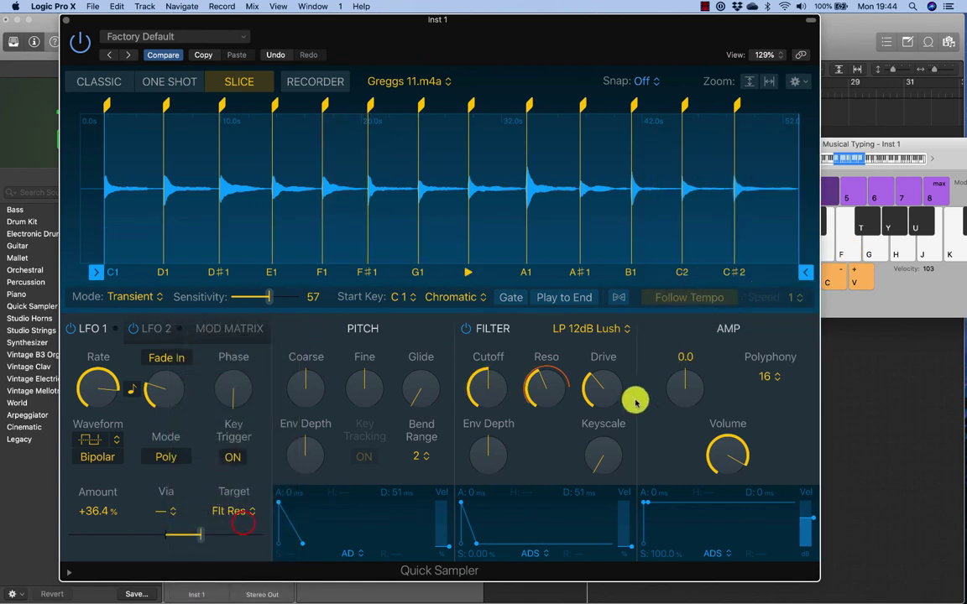
left_click(840, 244)
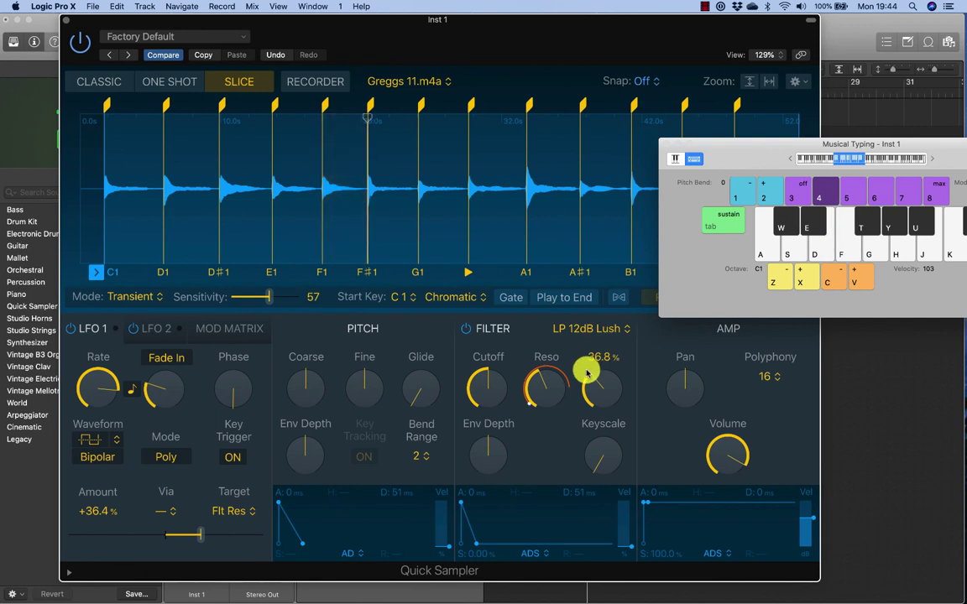
Go from the LFO 2 page to the Mod Matrix, turn the Amp Pan knob left, and click Volume.
left_click(159, 328)
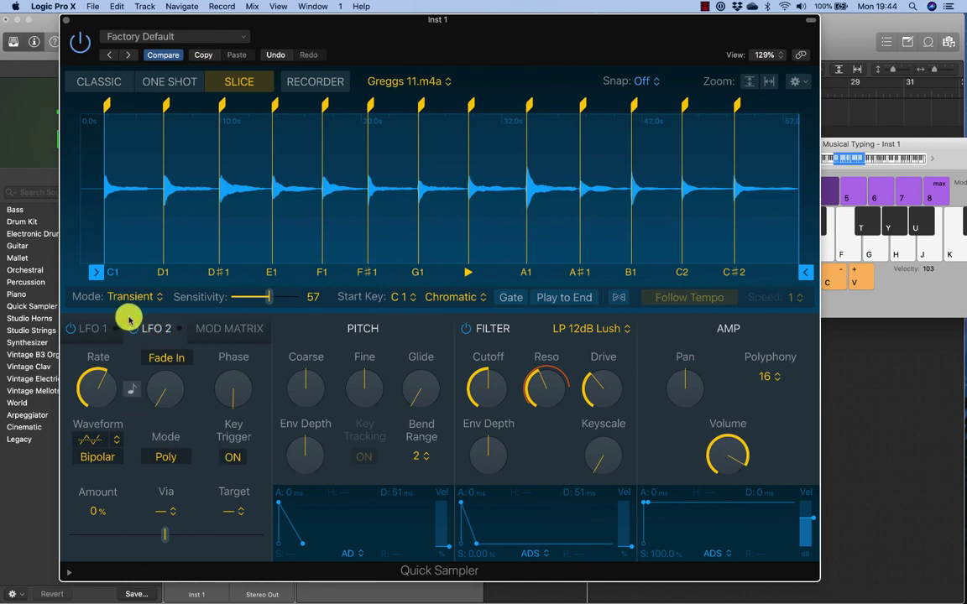
left_click(229, 328)
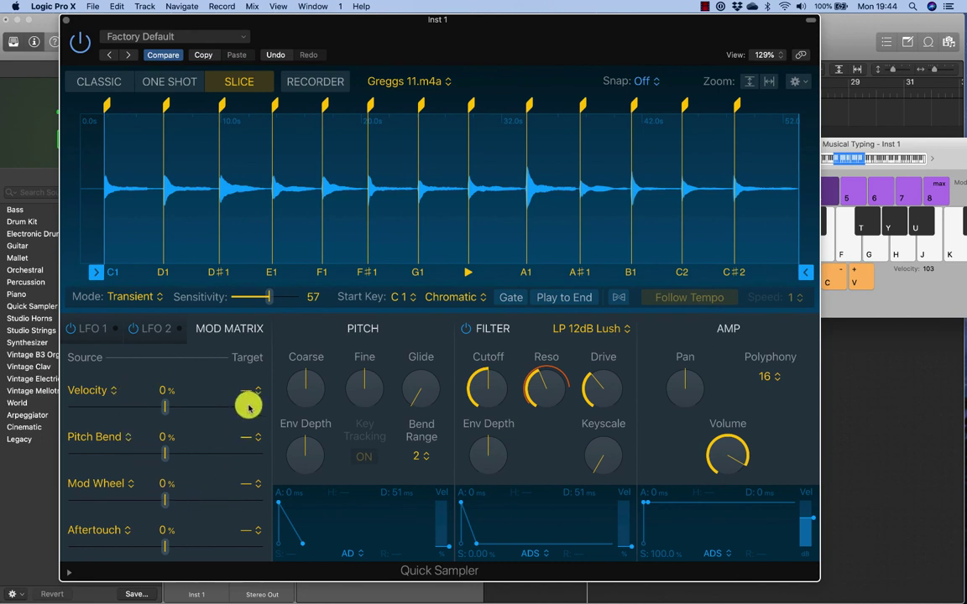
left_click_drag(680, 373, 759, 371)
left_click(728, 436)
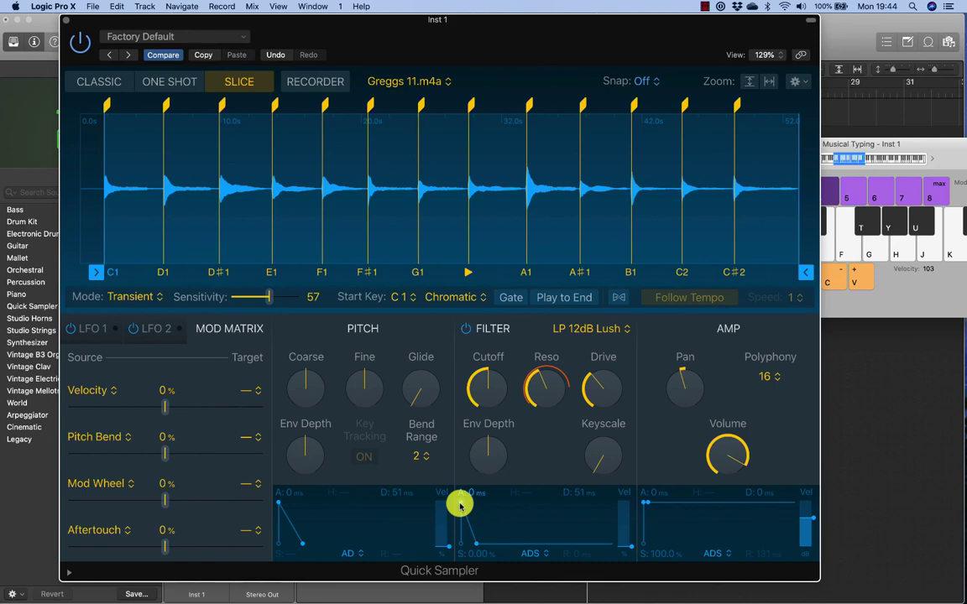
Put the sampler in Recorder mode on Input 1 and start recording a voice sample.
left_click(324, 81)
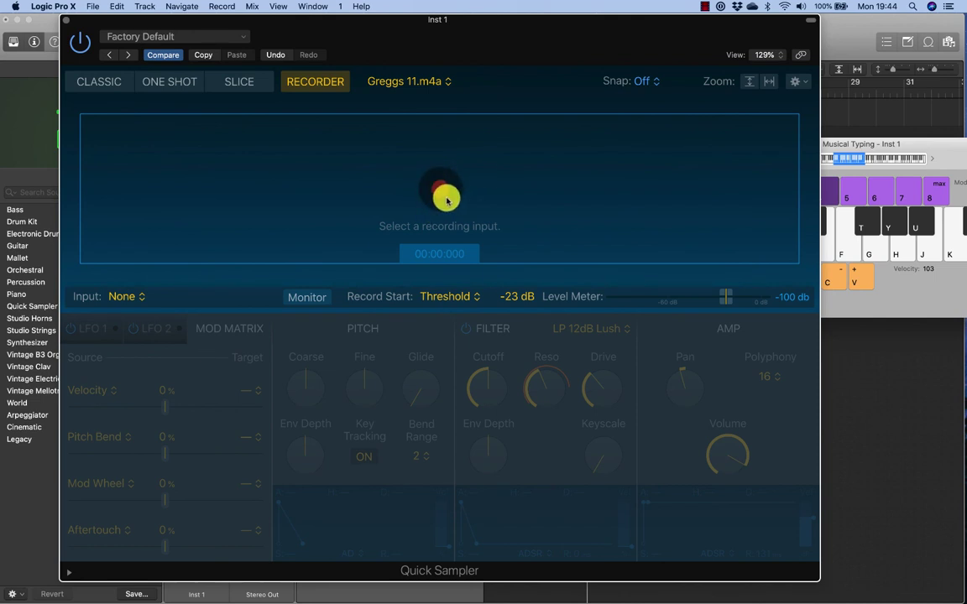
left_click(125, 297)
mouse_move(124, 318)
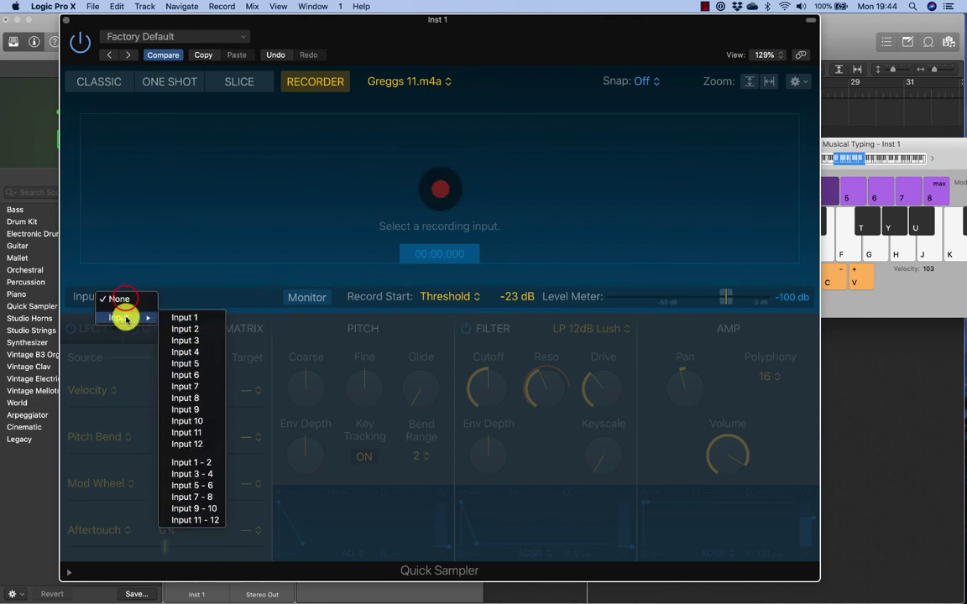
left_click(193, 317)
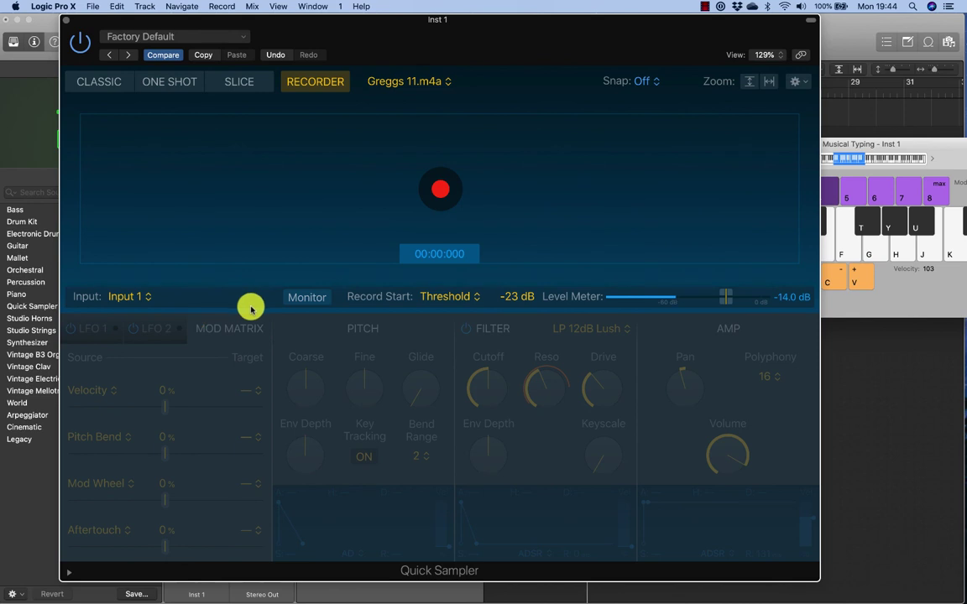
left_click(438, 187)
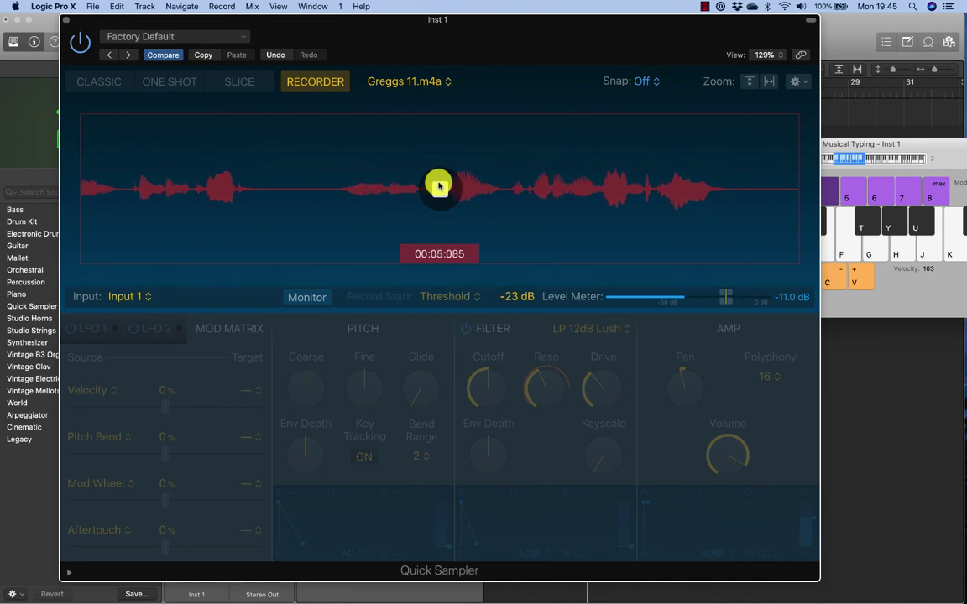
Stop recording, slice My Sample.aif by transients, and play its F1 slice.
left_click(438, 185)
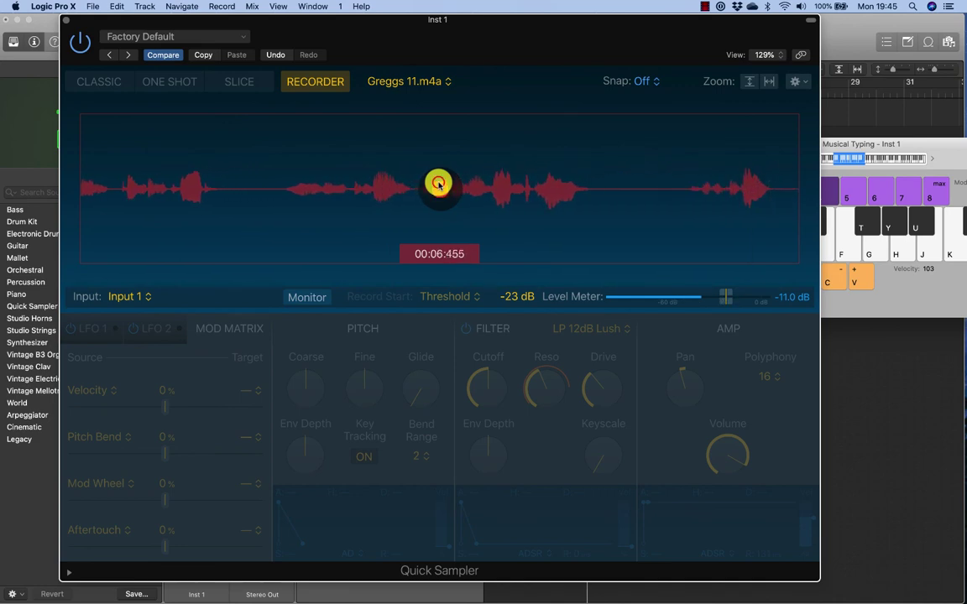
left_click(238, 82)
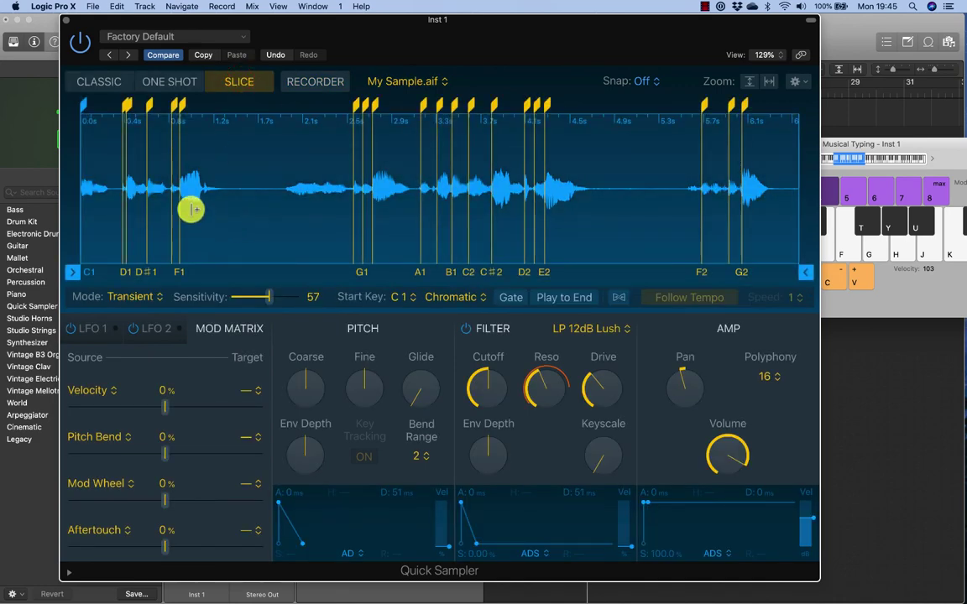
left_click(839, 231)
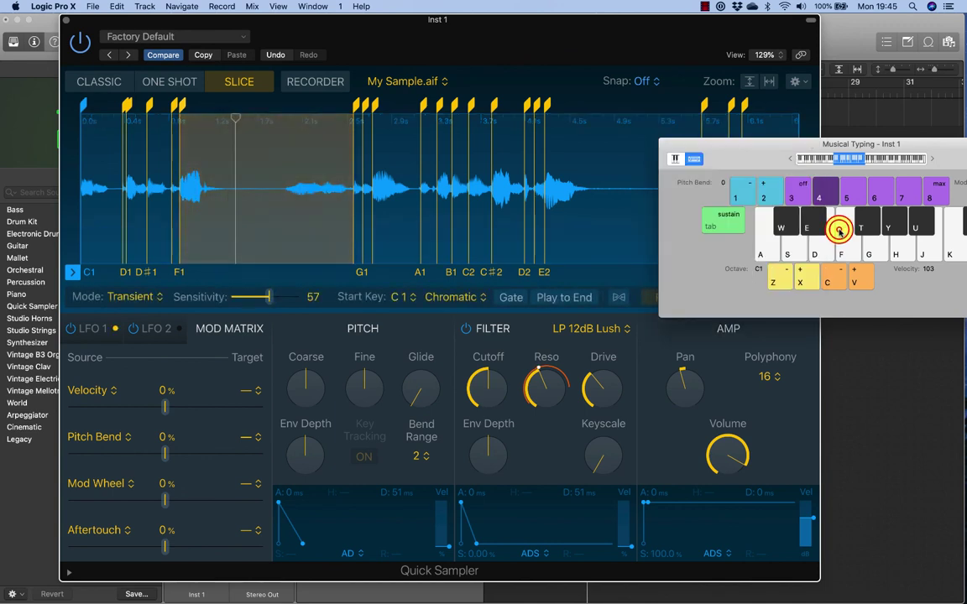